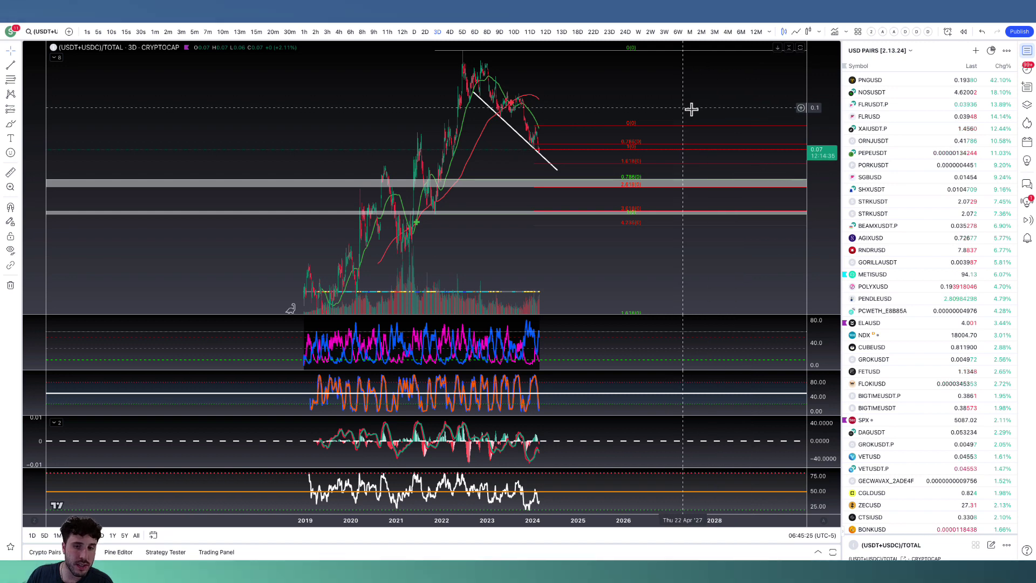
Switch from the stablecoin dominance chart to the U.S. Dollar Index (DXY) and set its timeframe to 12 hours.
scroll(730, 121, "up", 2)
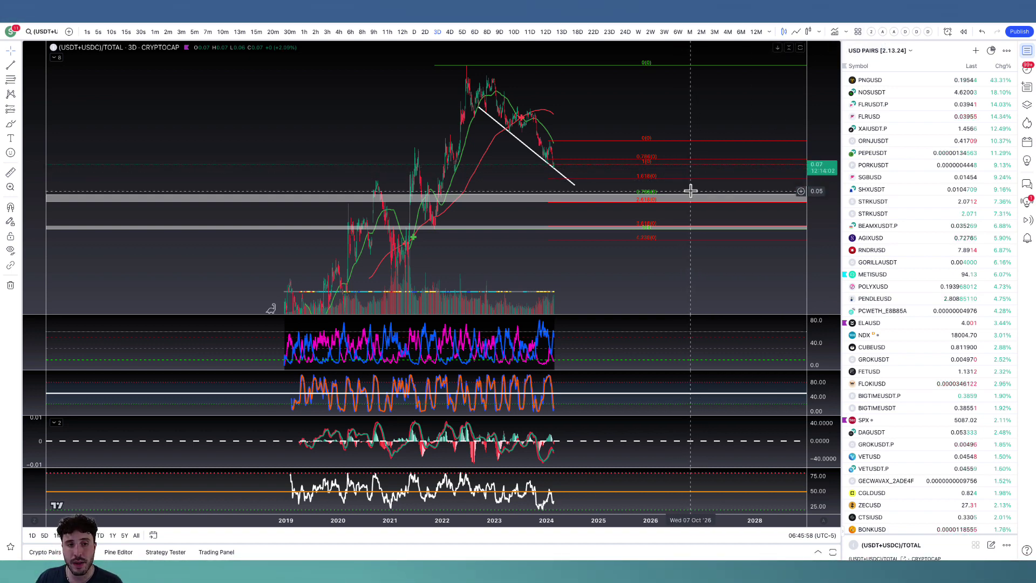
left_click_drag(650, 114, 724, 123)
scroll(724, 123, "up", 3)
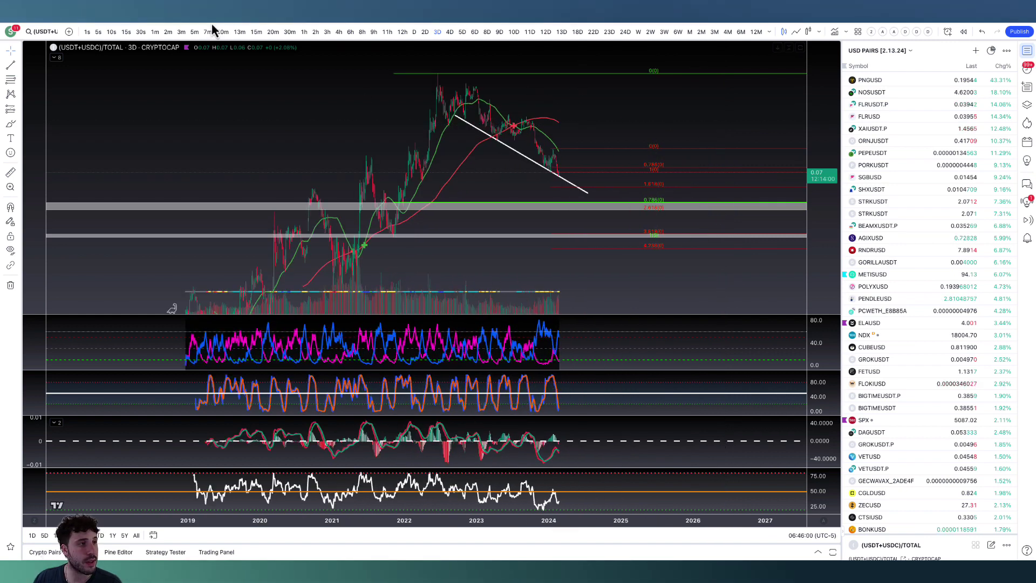
left_click(194, 20)
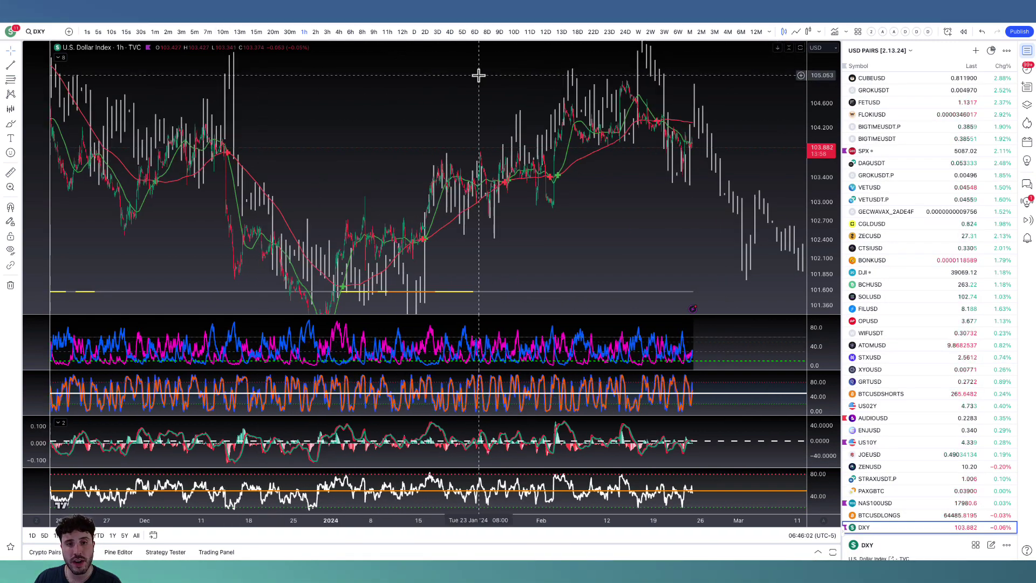
scroll(663, 106, "up", 2)
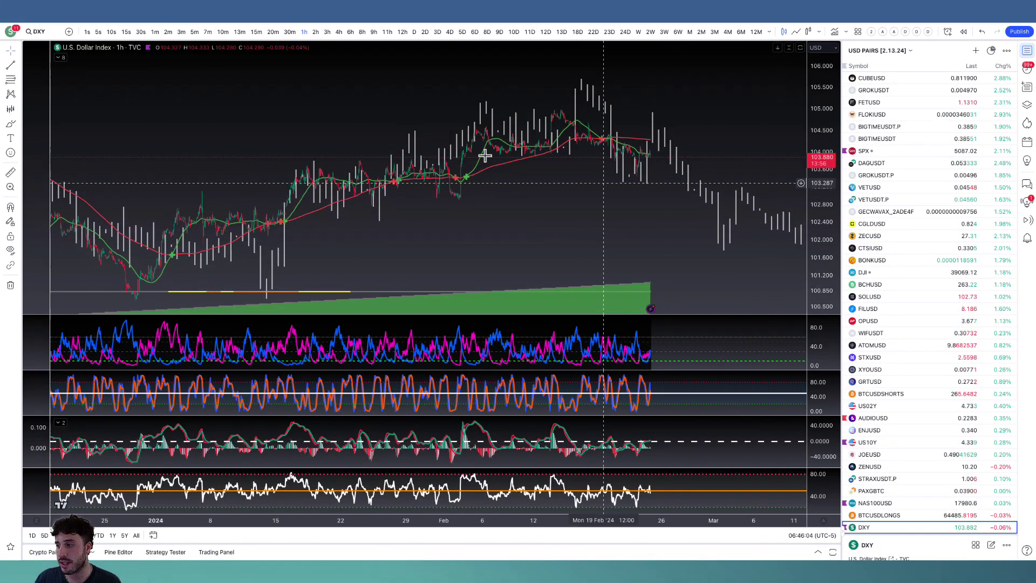
left_click(402, 33)
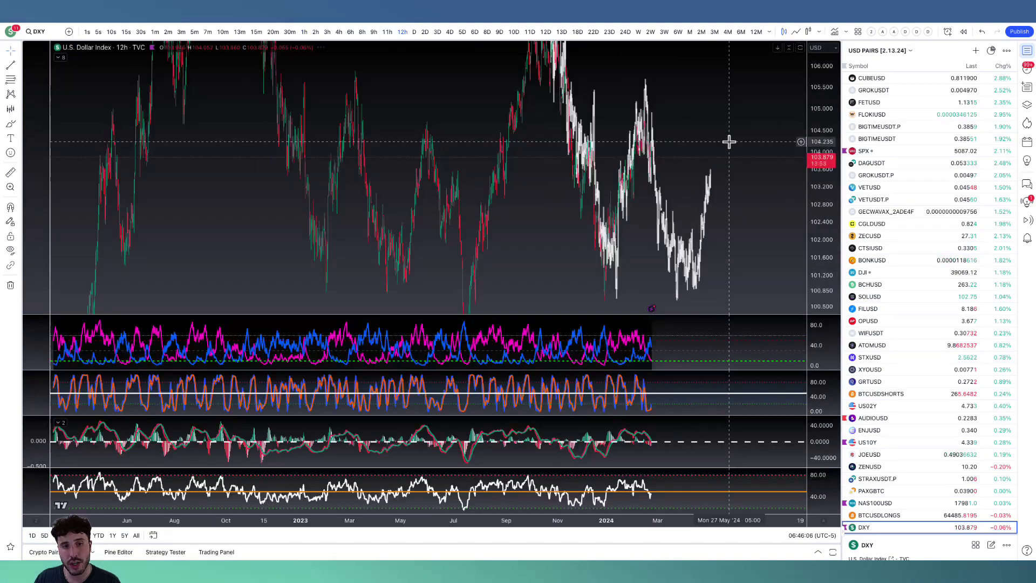
Rescale the DXY chart to show the recent months and the projected bars, and hide the watchlist.
left_click_drag(827, 174, 819, 282)
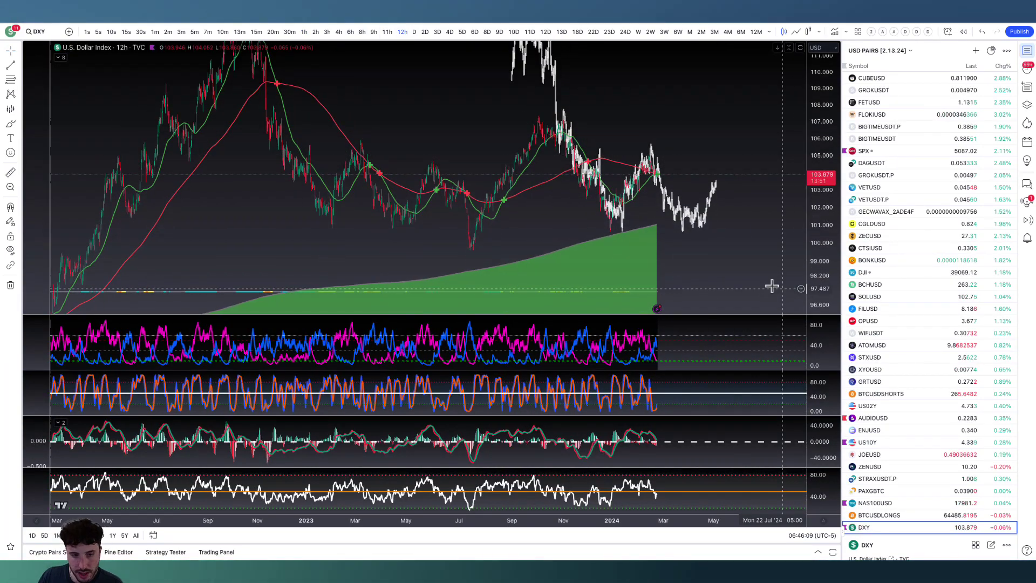
scroll(772, 286, "up", 5)
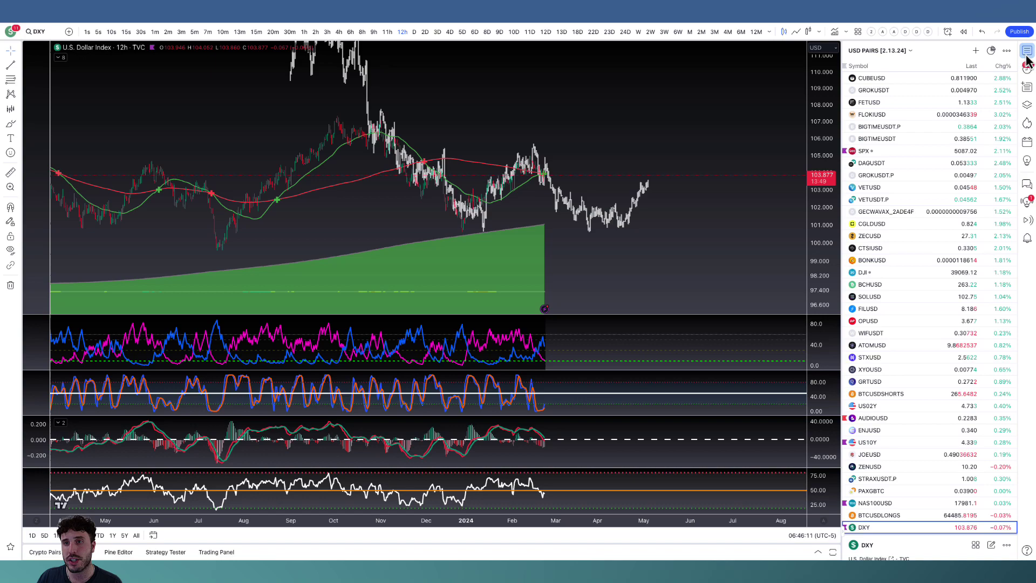
left_click(1027, 51)
scroll(936, 125, "up", 5)
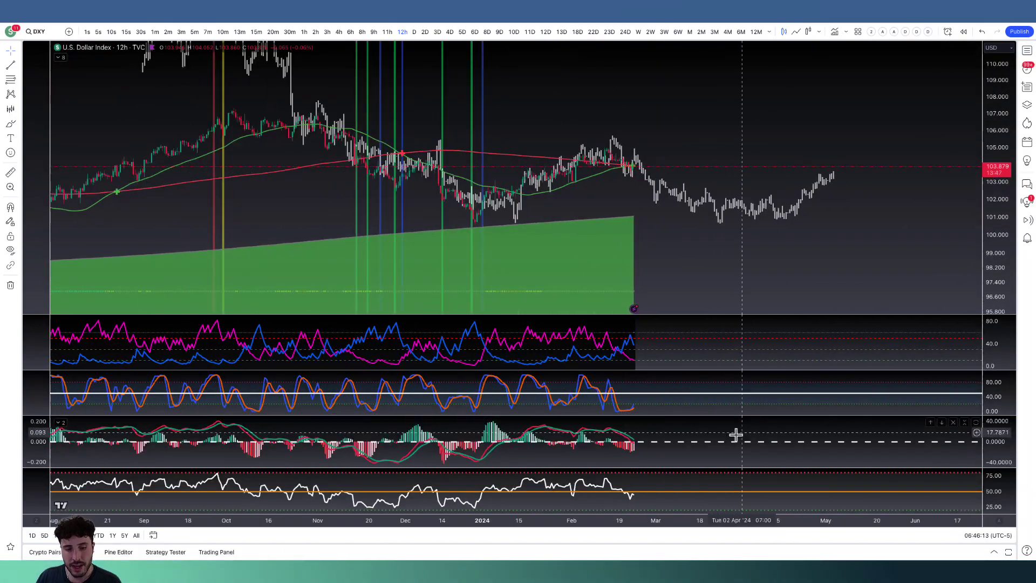
Maximize the DXY MACD pane and compress its histogram scale to a range of about -5 to 5.
double_click(735, 434)
scroll(732, 428, "down", 3)
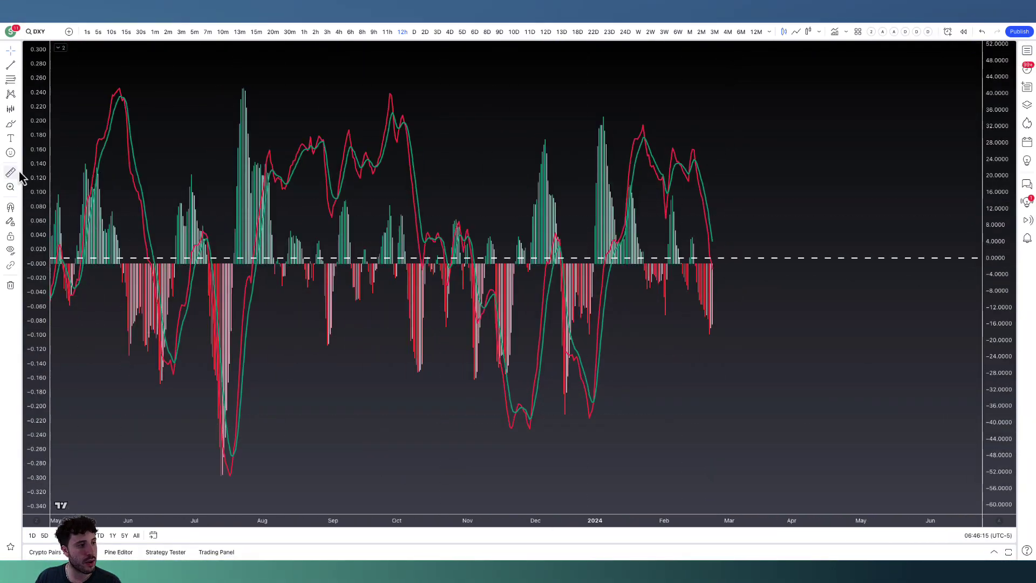
left_click_drag(44, 149, 86, 512)
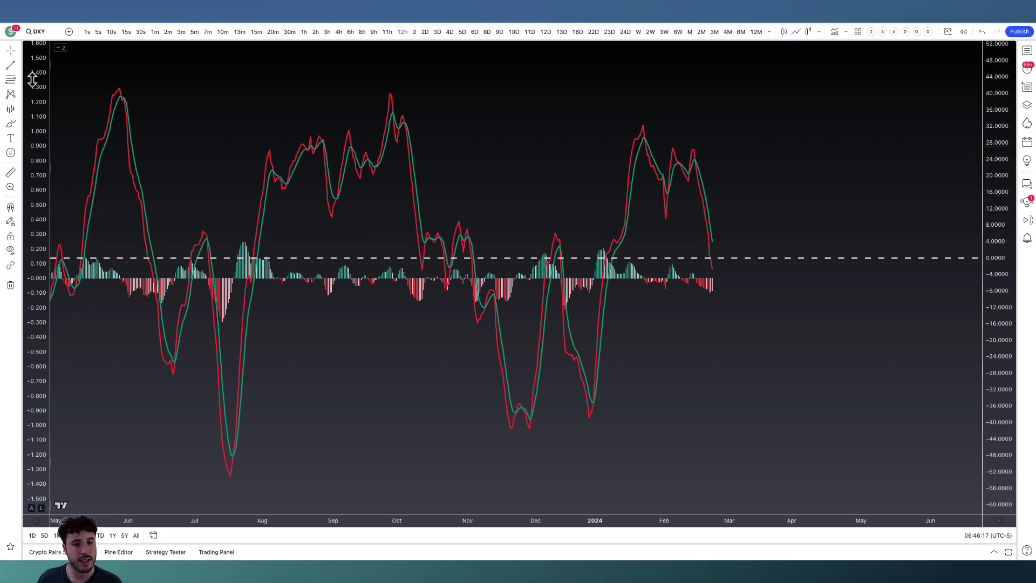
left_click_drag(32, 79, 55, 312)
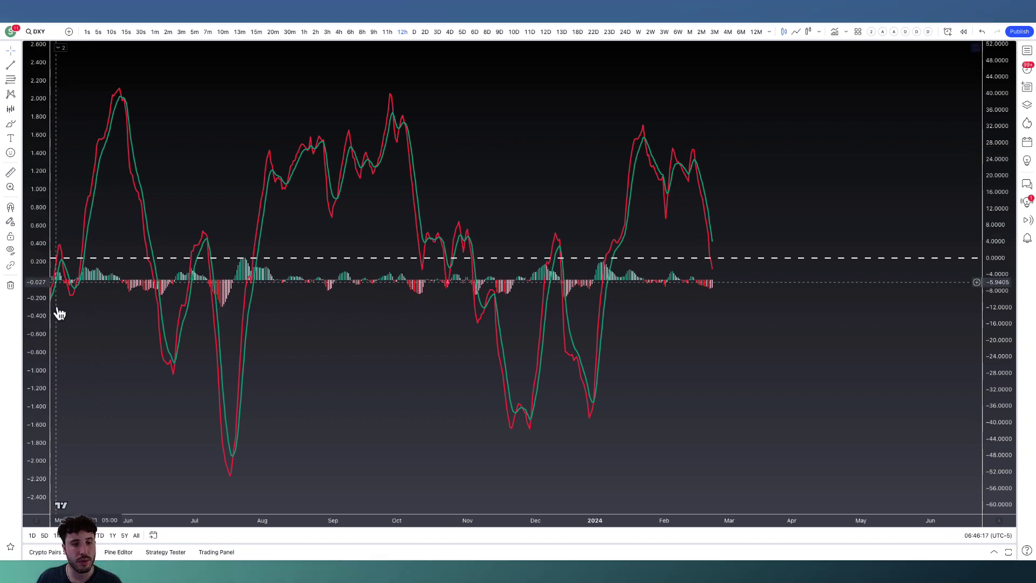
Trace the oscillator's zero-line retests from mid-October to early November with the Brush, and mark the latest zero-line crossing.
left_click(12, 123)
mouse_move(420, 247)
left_mouse_down()
mouse_move(423, 258)
mouse_move(442, 223)
left_mouse_up()
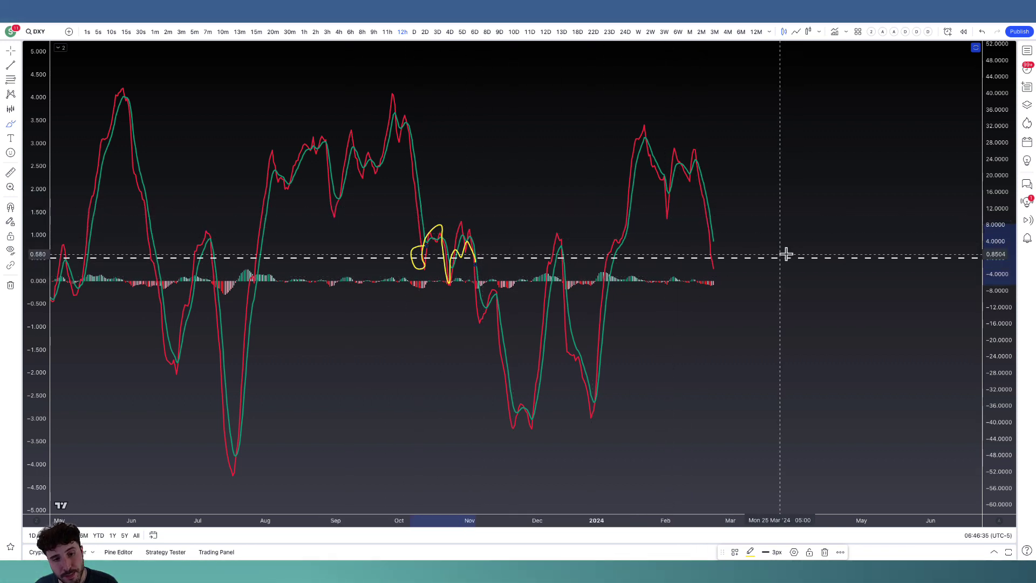
left_click_drag(716, 253, 710, 258)
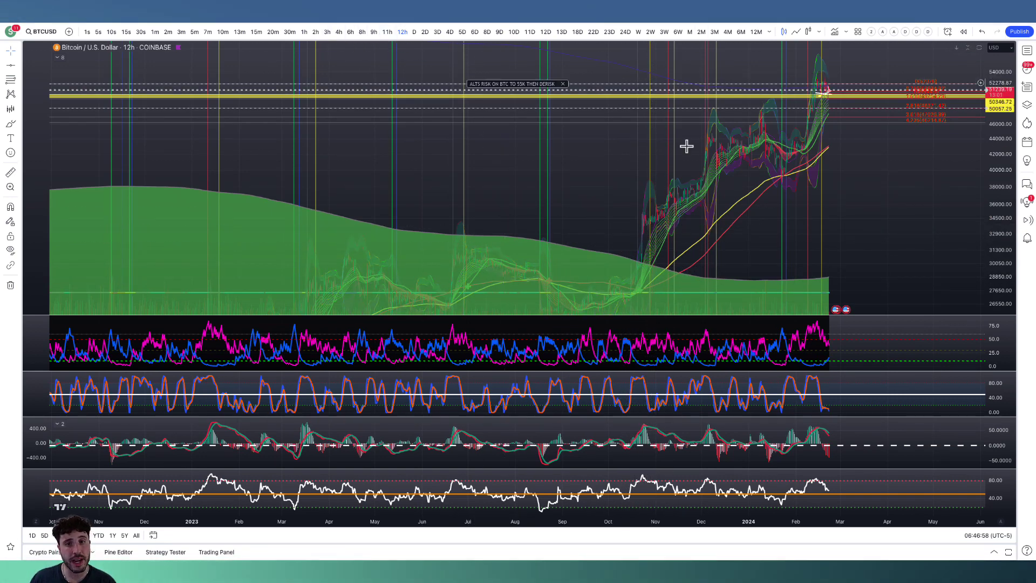
Frame the recent rally on the Bitcoin 12-hour chart and hide the chart's drawings.
scroll(843, 233, "up", 3)
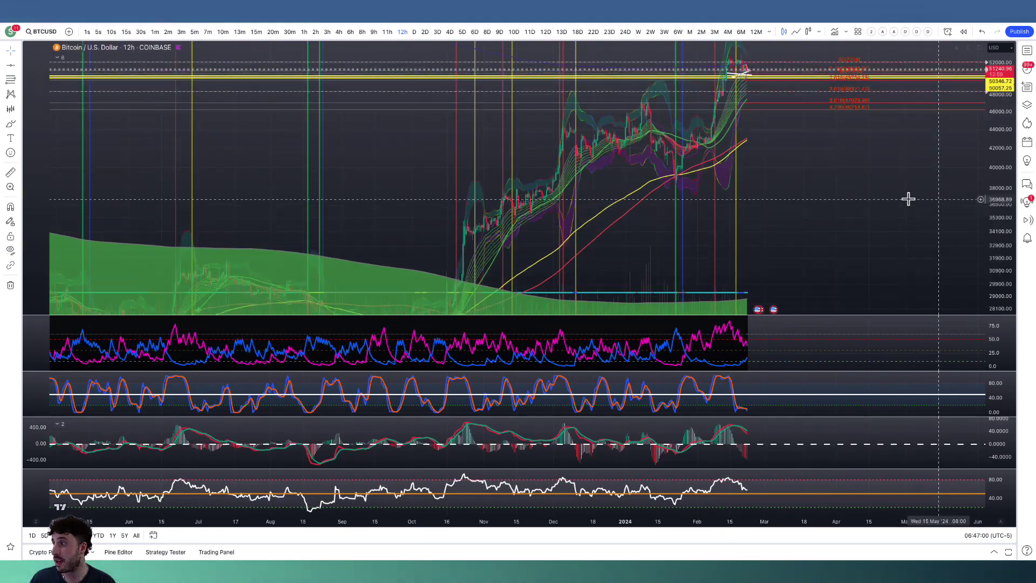
scroll(895, 268, "up", 3)
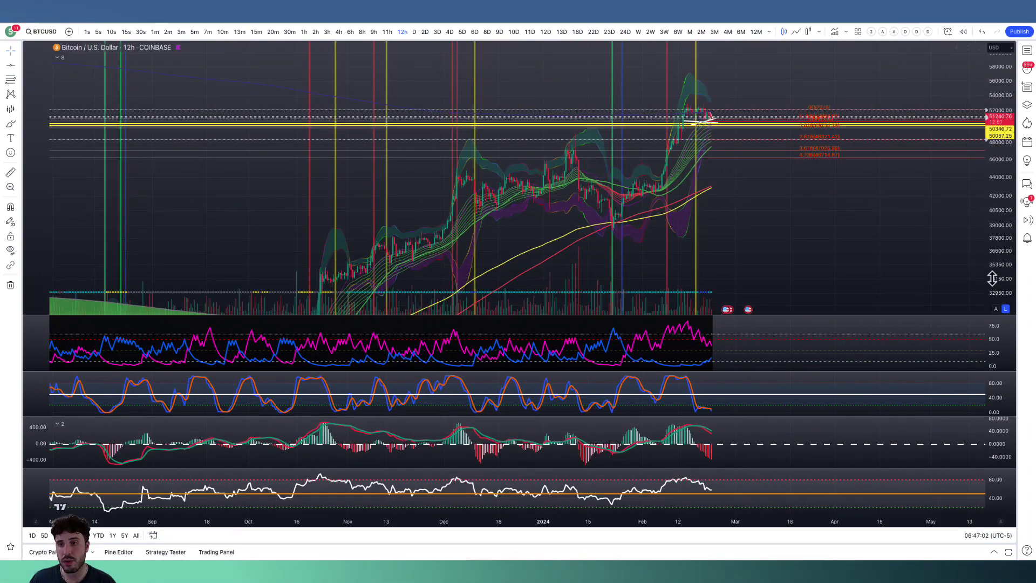
left_click_drag(992, 279, 990, 211)
left_click_drag(763, 200, 801, 291)
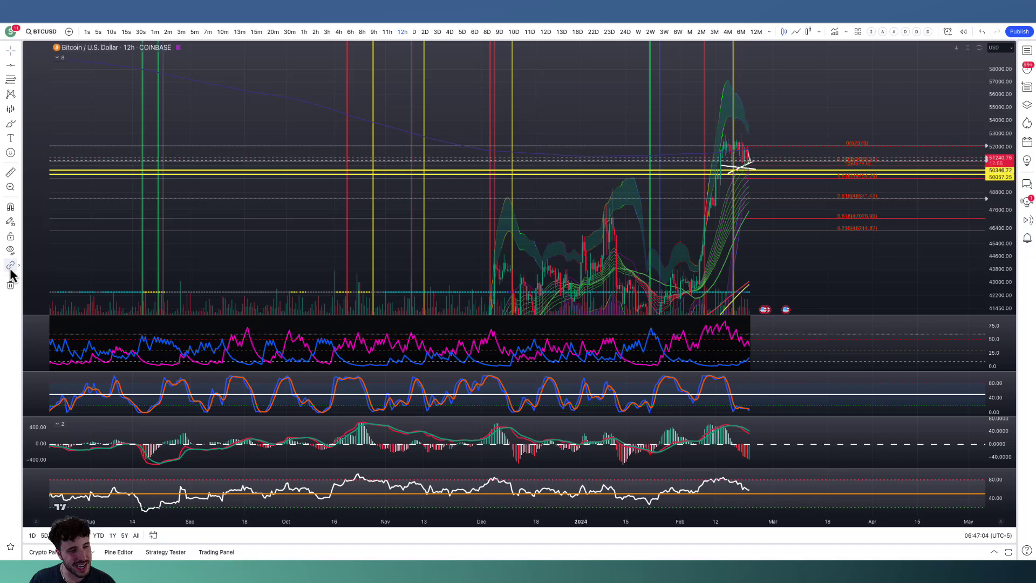
left_click(10, 249)
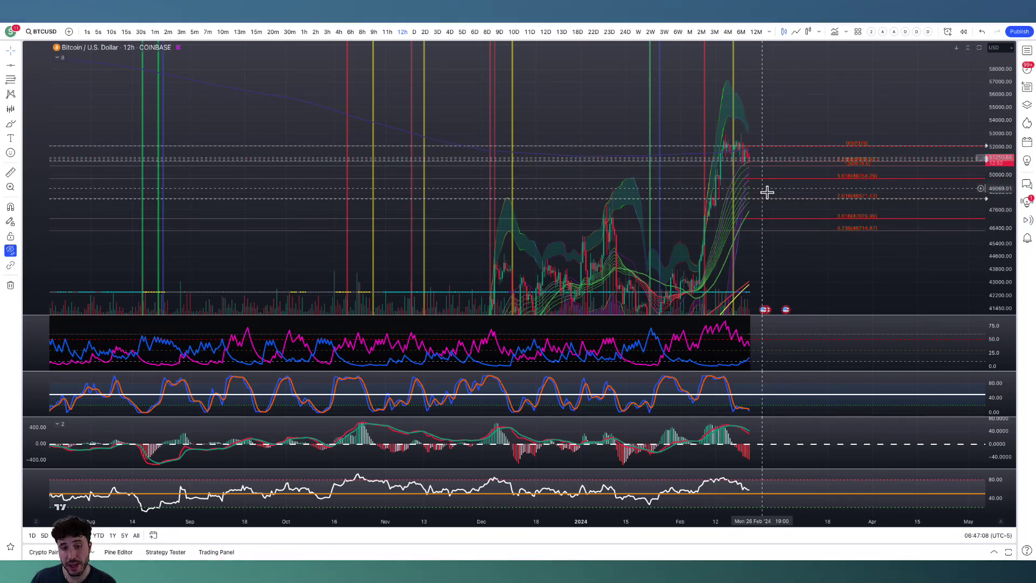
Examine the latest Bitcoin 12-hour candles against the horizontal Fibonacci levels and the moving-average ribbon.
scroll(777, 207, "up", 1)
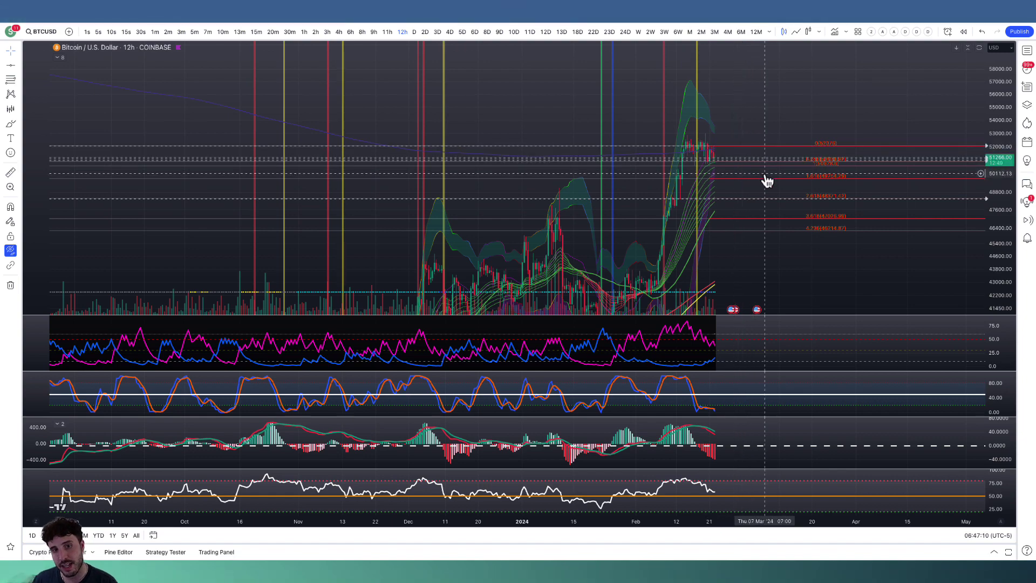
left_click_drag(999, 273, 993, 173)
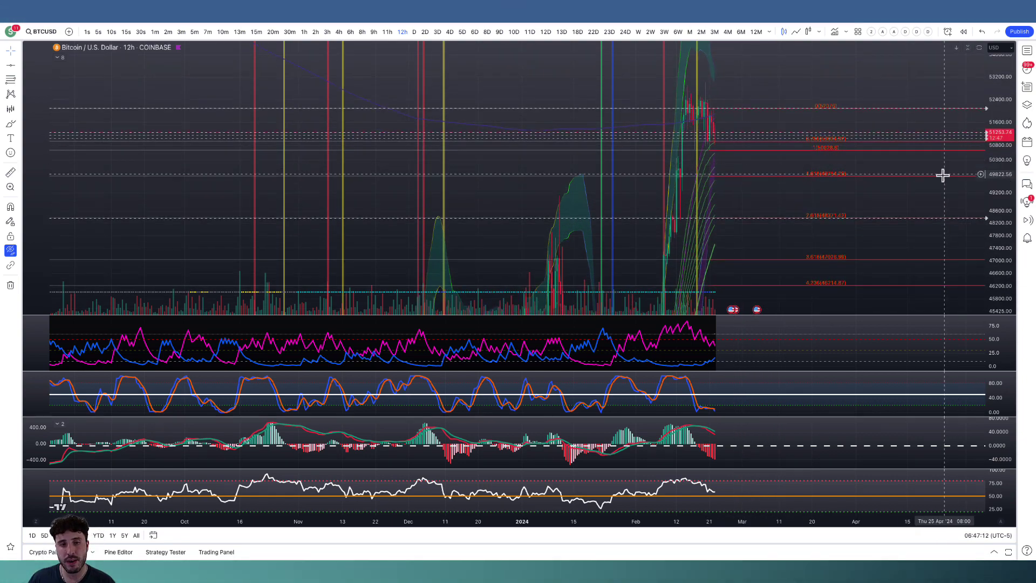
scroll(767, 219, "up", 4)
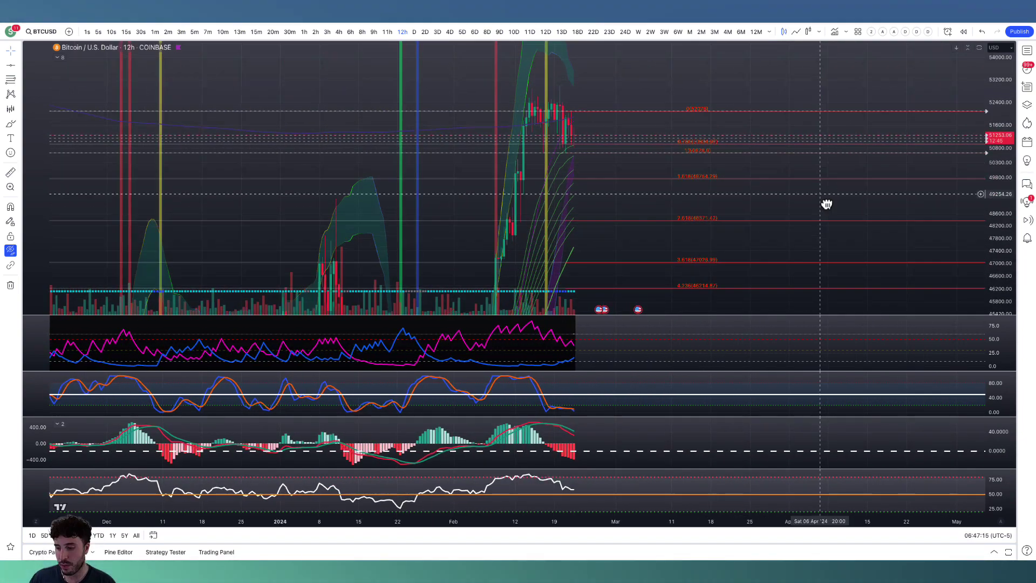
left_click_drag(826, 203, 902, 262)
scroll(885, 261, "up", 2)
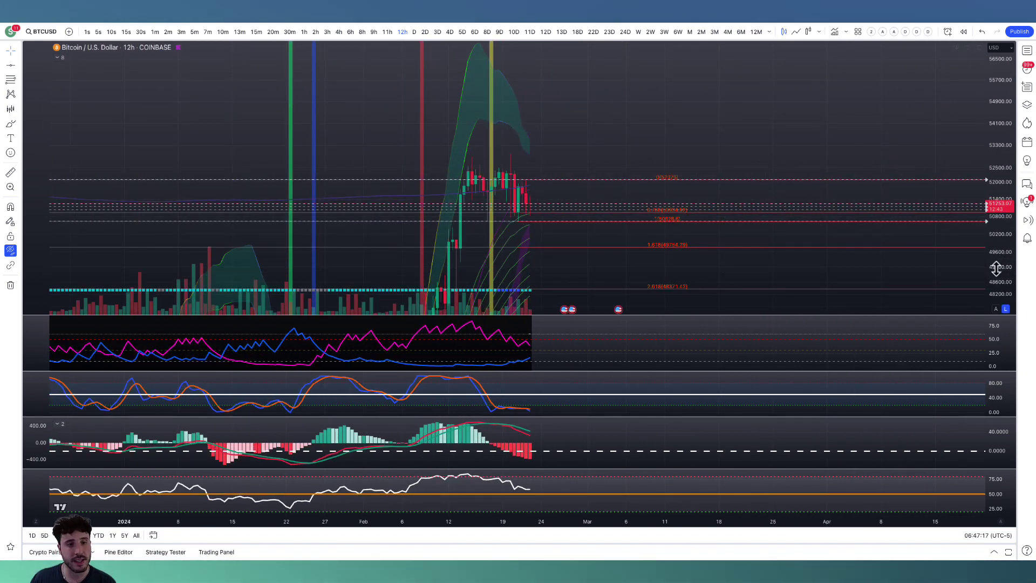
left_click_drag(687, 169, 745, 83)
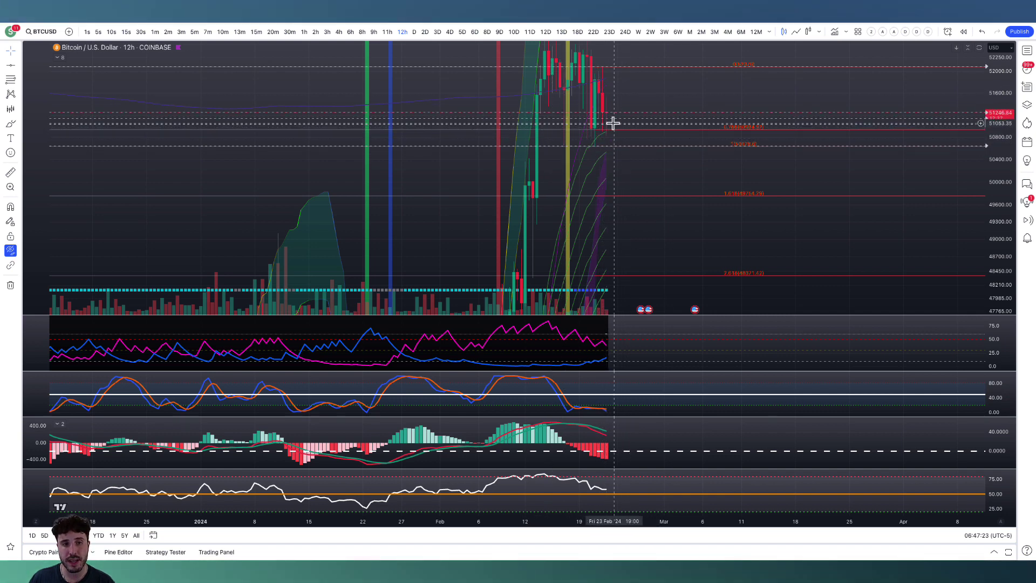
left_click_drag(620, 106, 608, 147)
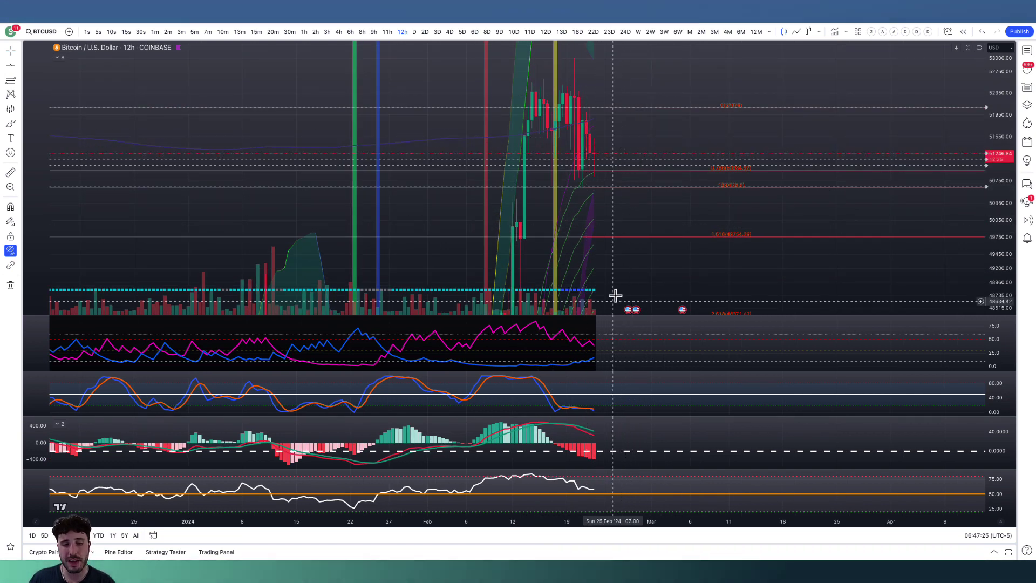
Set the Bitcoin chart to 6 hours and brush a yellow X just past the latest bar in the directional indicator pane.
scroll(618, 299, "down", 5)
scroll(734, 281, "down", 3)
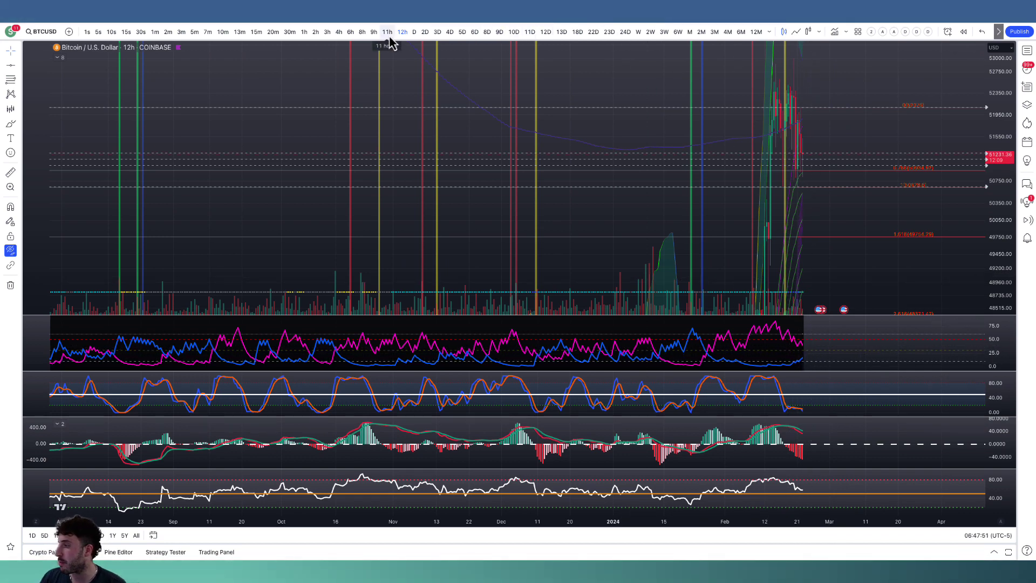
left_click(350, 32)
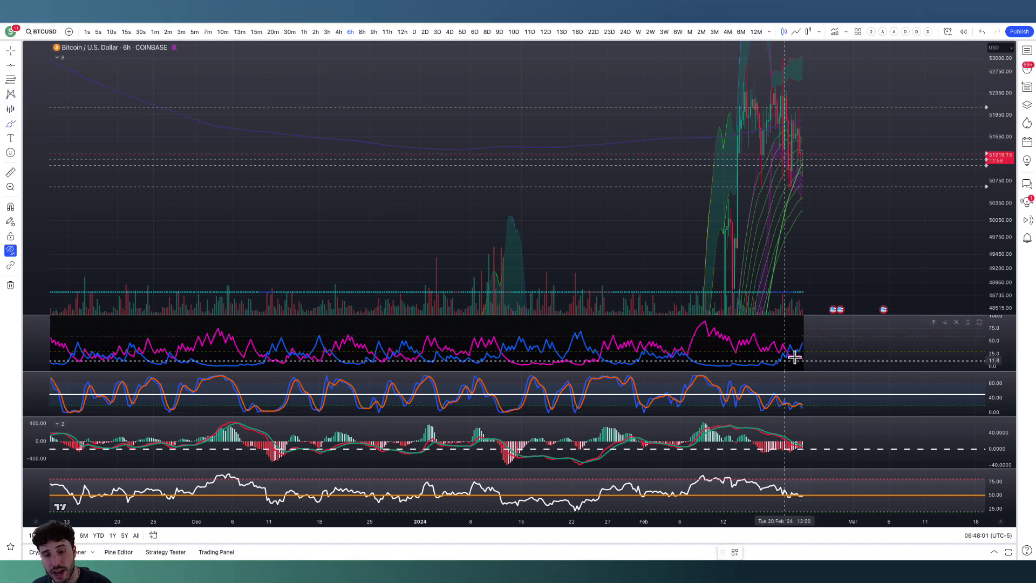
mouse_move(803, 343)
left_mouse_down()
mouse_move(813, 360)
mouse_move(814, 342)
left_mouse_up()
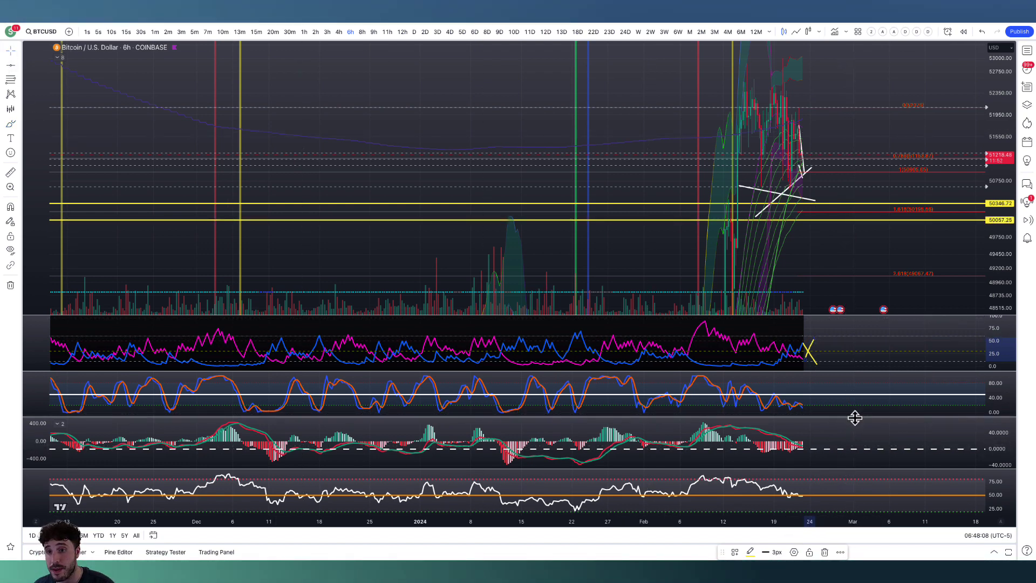
Compress the histogram scale of the 6-hour MACD in a maximized pane, and restore the full chart layout.
double_click(836, 438)
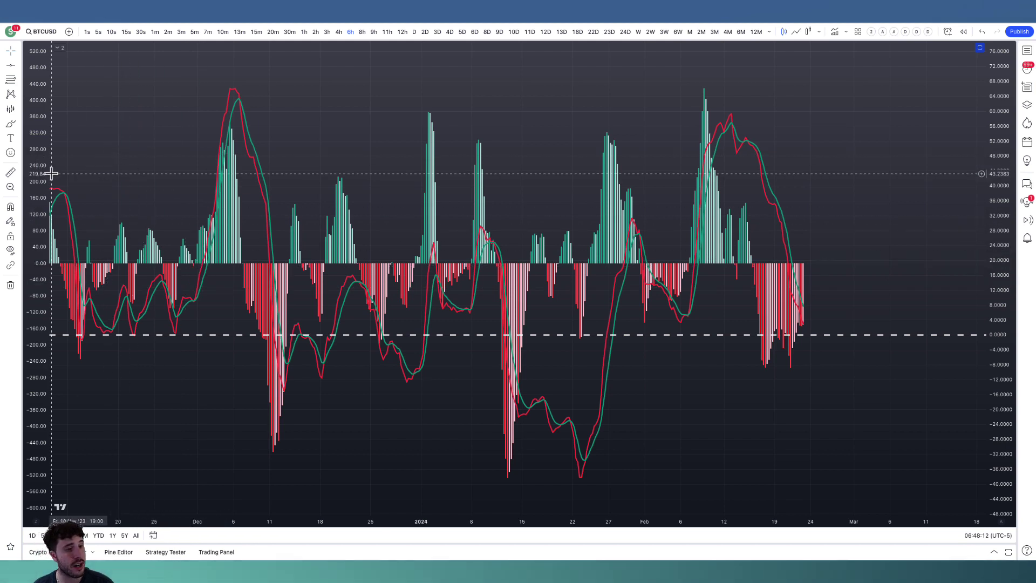
left_click_drag(38, 173, 27, 516)
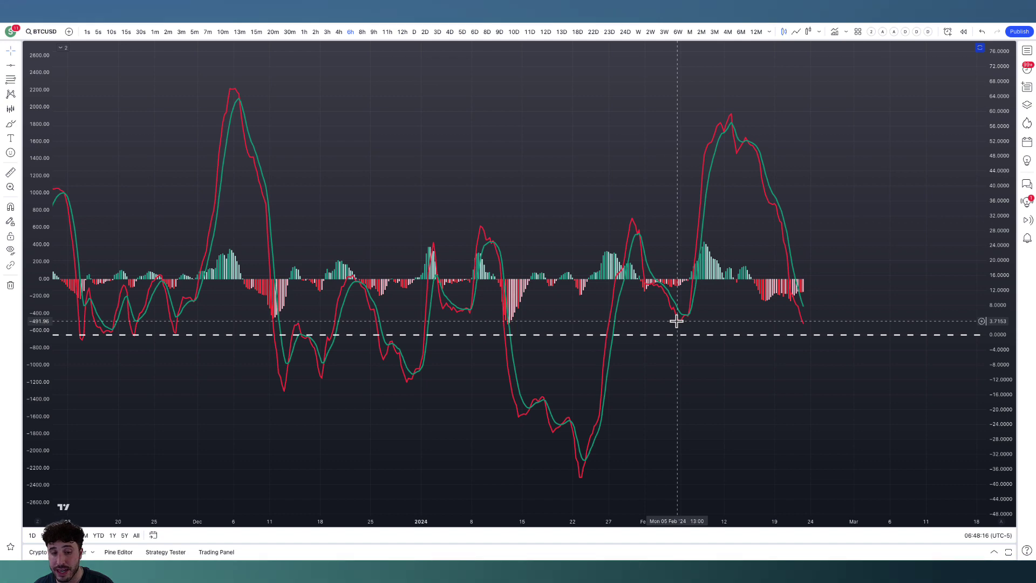
double_click(678, 192)
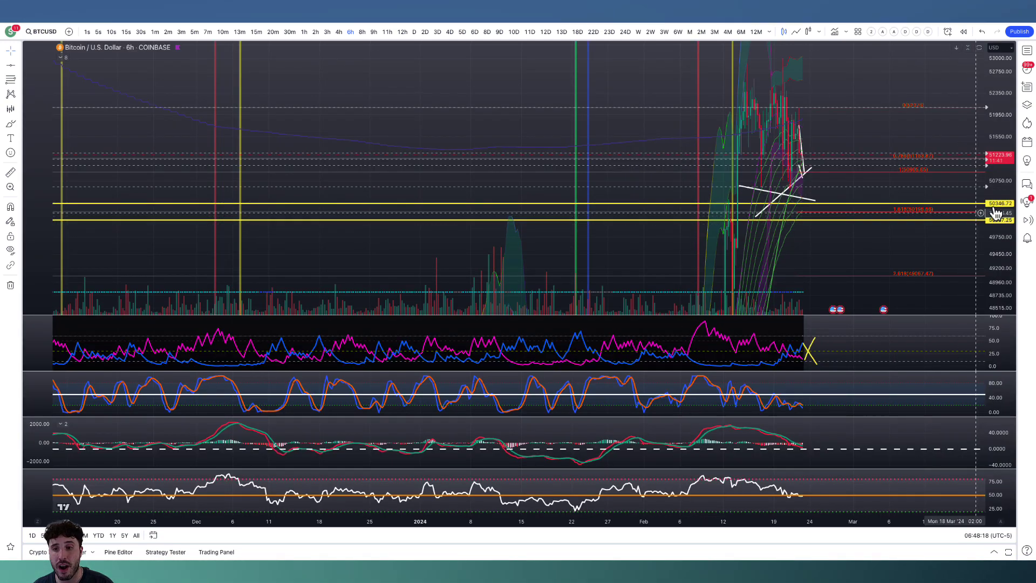
Compare Bitcoin's 6-hour price action since December, with the price scale widened, against the MACD pane at full size.
left_click_drag(994, 212, 978, 323)
left_click_drag(678, 296, 665, 178)
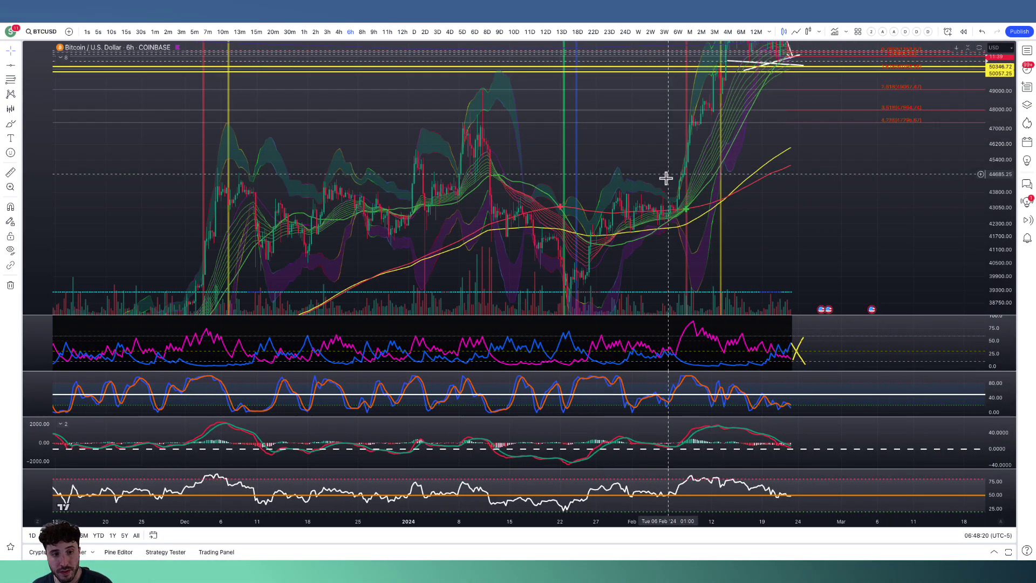
left_click_drag(661, 217, 637, 291)
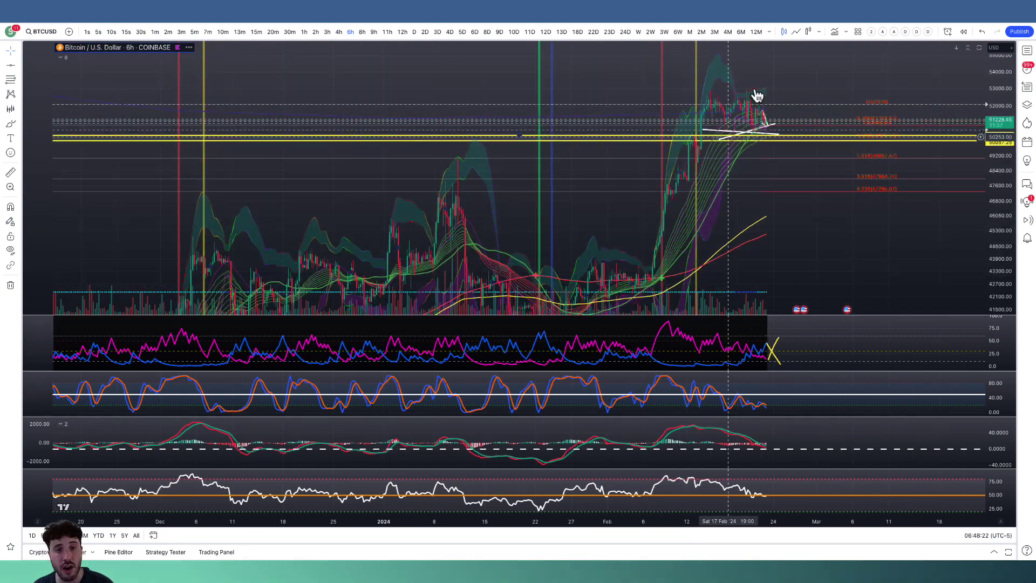
double_click(801, 440)
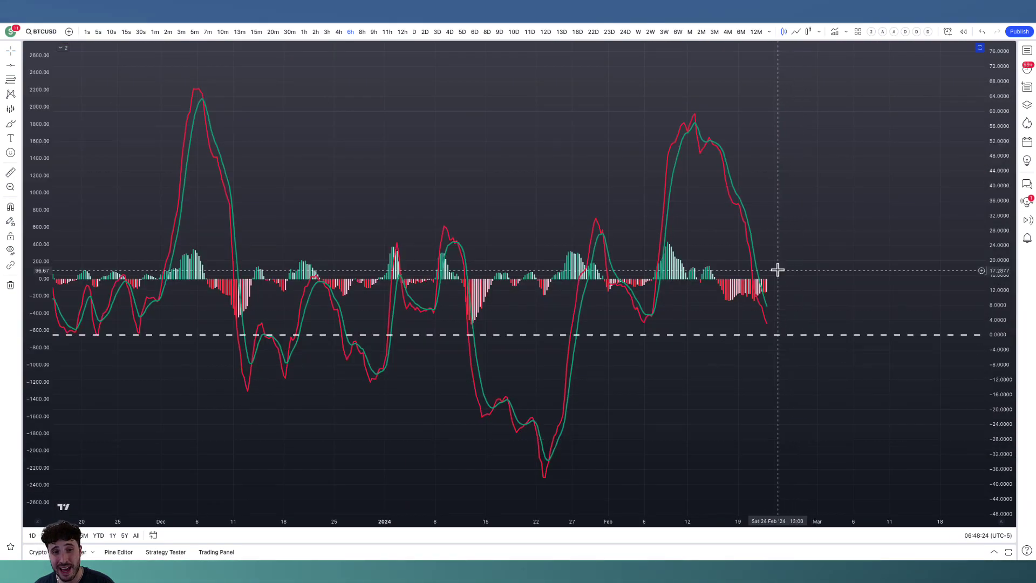
double_click(810, 256)
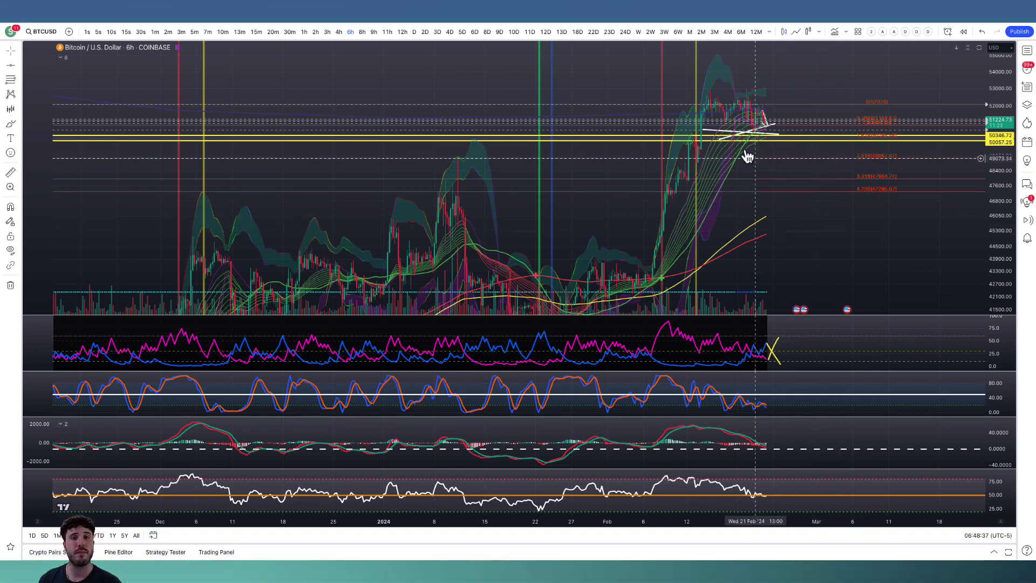
Apply the first favorite indicator template with the 3-day interval to the Bitcoin chart and rescale the price axis around the latest candles.
left_click(871, 31)
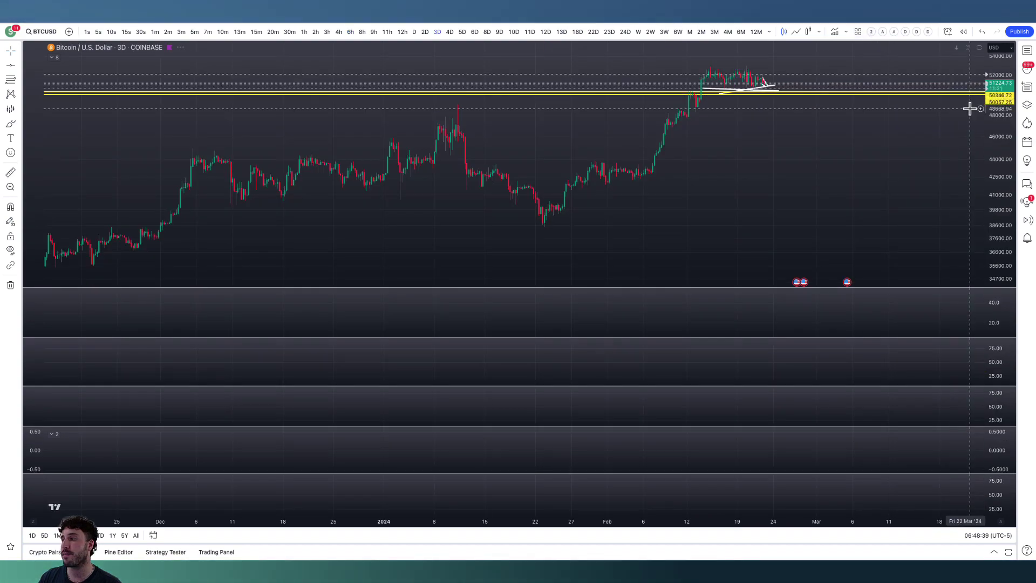
left_click_drag(1004, 203, 1004, 81)
left_click_drag(1003, 232, 1001, 65)
left_click_drag(886, 132, 846, 267)
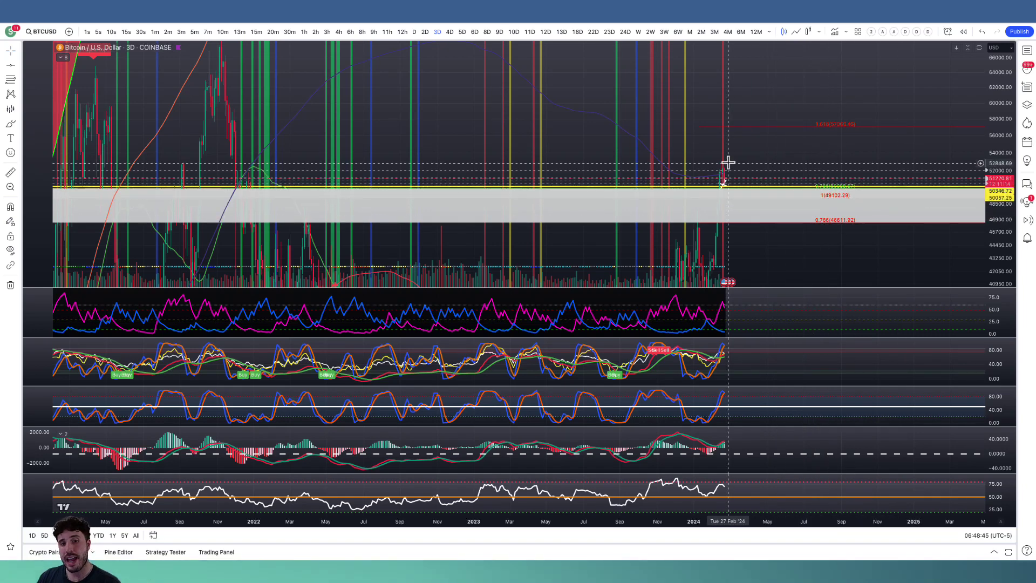
Brush a yellow zigzag extending sideways from the latest Bitcoin candles above the grey zone, and briefly check the watchlist.
left_click(11, 123)
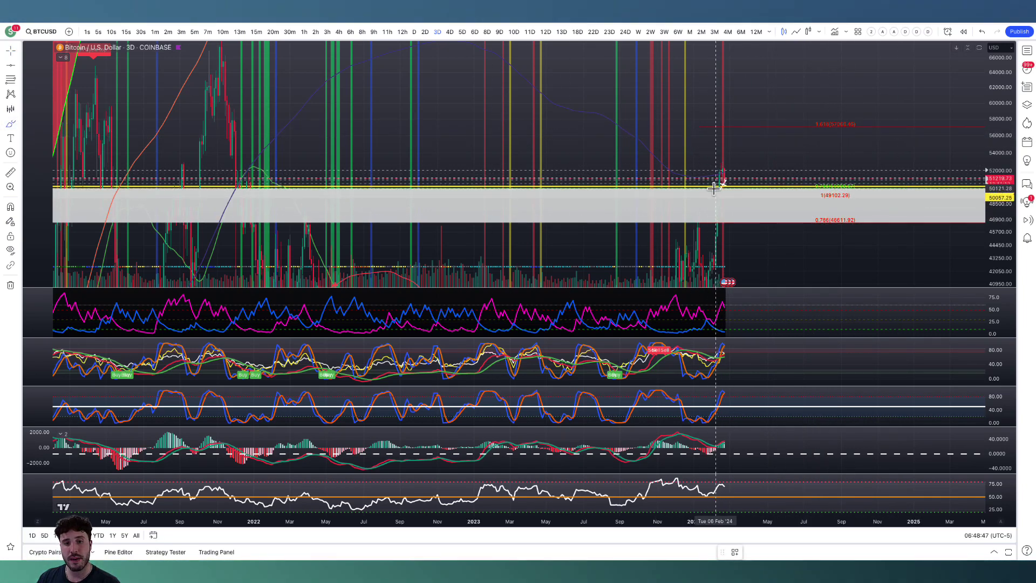
left_click_drag(719, 178, 762, 175)
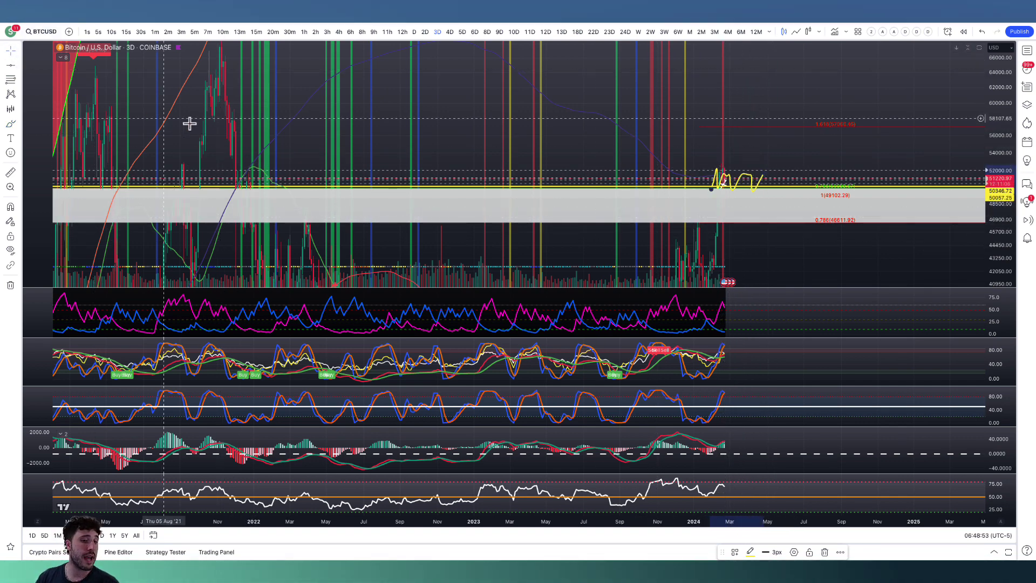
left_click(1027, 52)
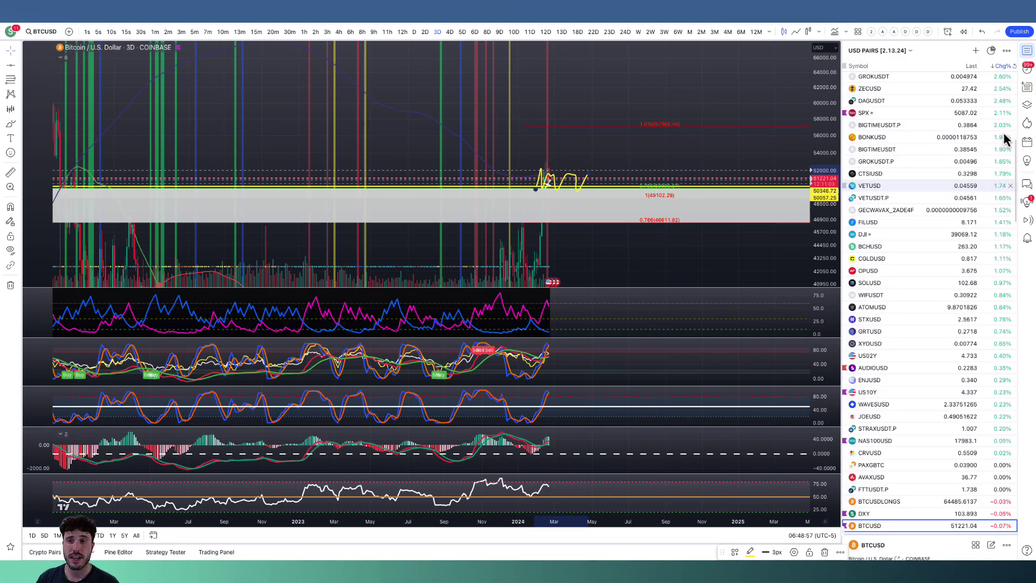
left_click(1027, 51)
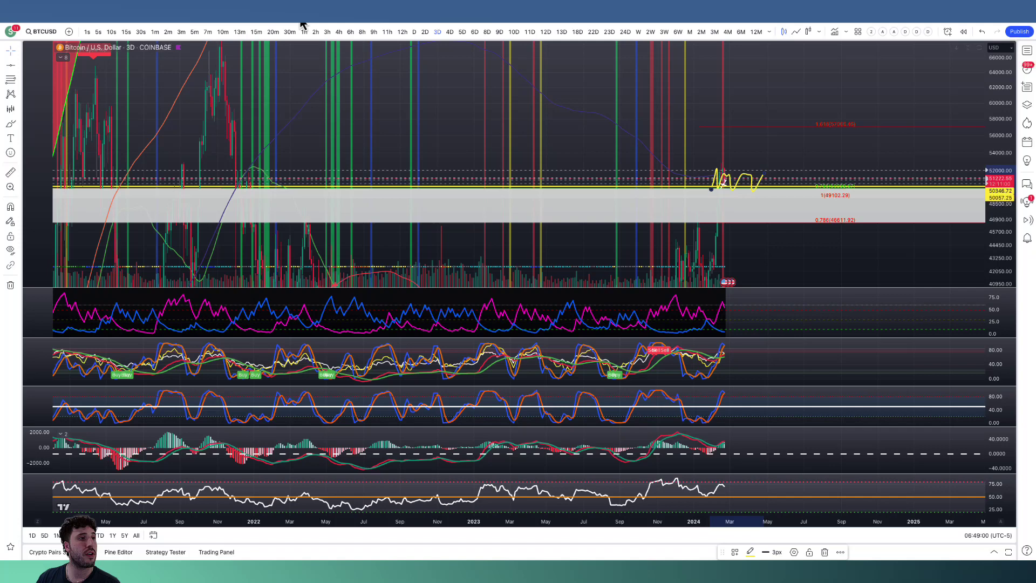
Switch to the U.S. Dollar Index chart, restore its full layout and stretch the price scale around the latest candles.
key("ctrl+Tab")
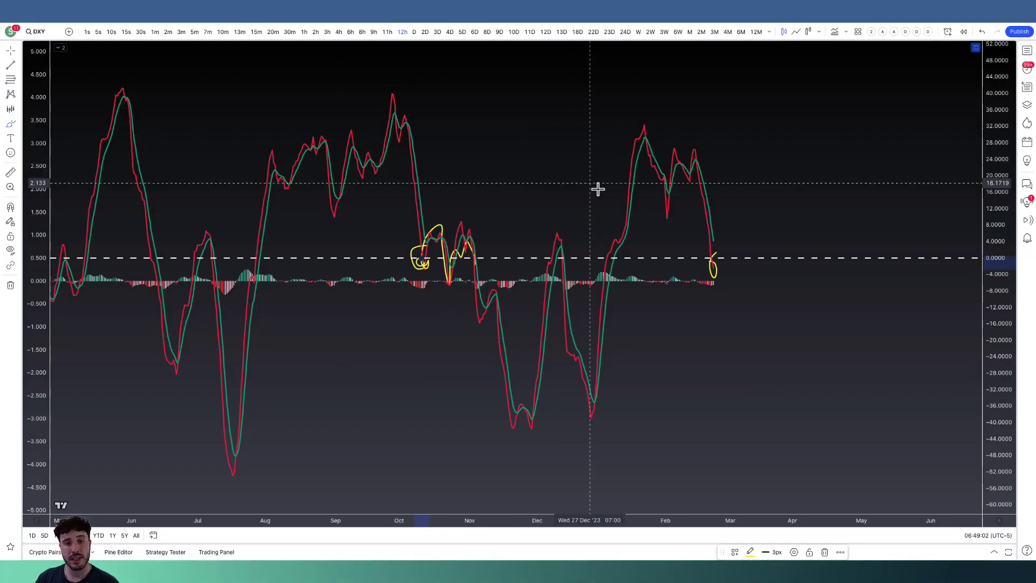
double_click(823, 137)
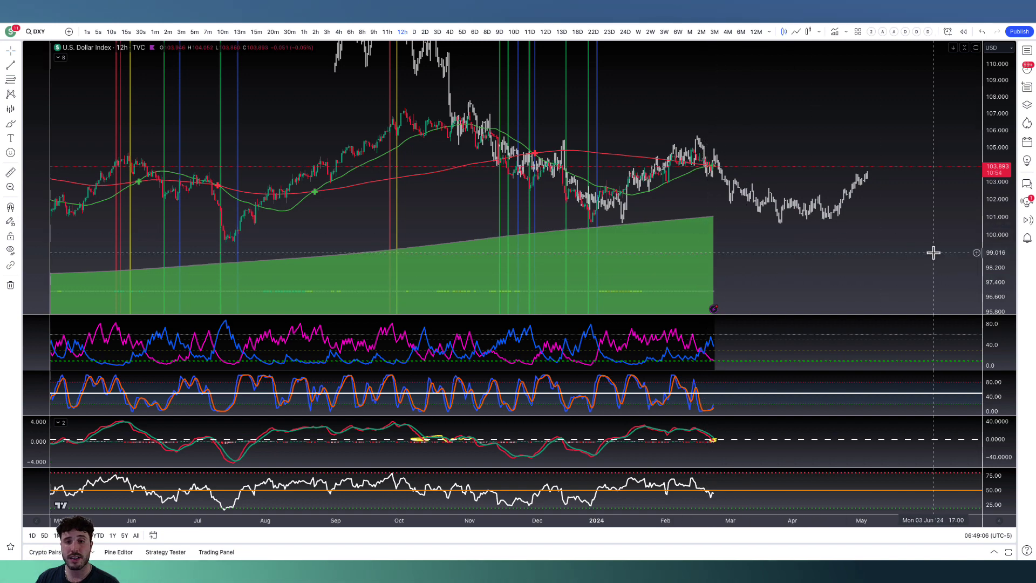
left_click_drag(985, 267, 740, 143)
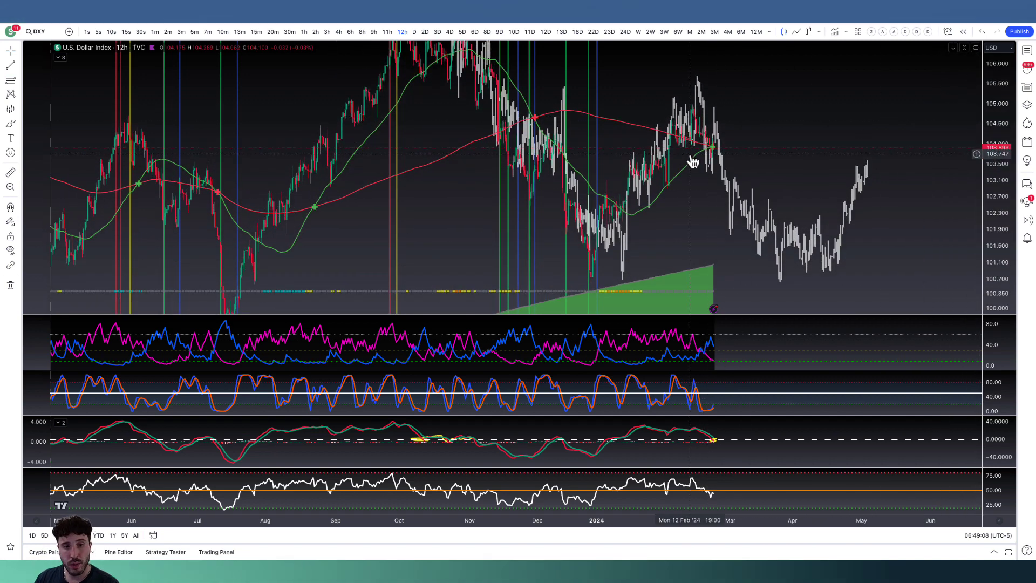
Draw a white trend line on the Dollar Index from the mid-February high at about 104.9 down to about 103.5.
left_click(8, 250)
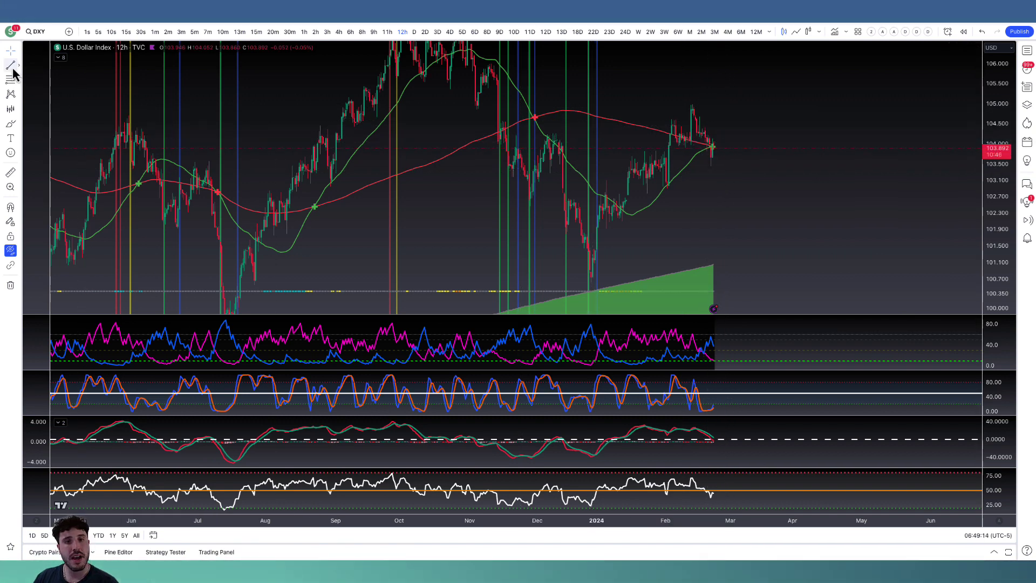
left_click(692, 107)
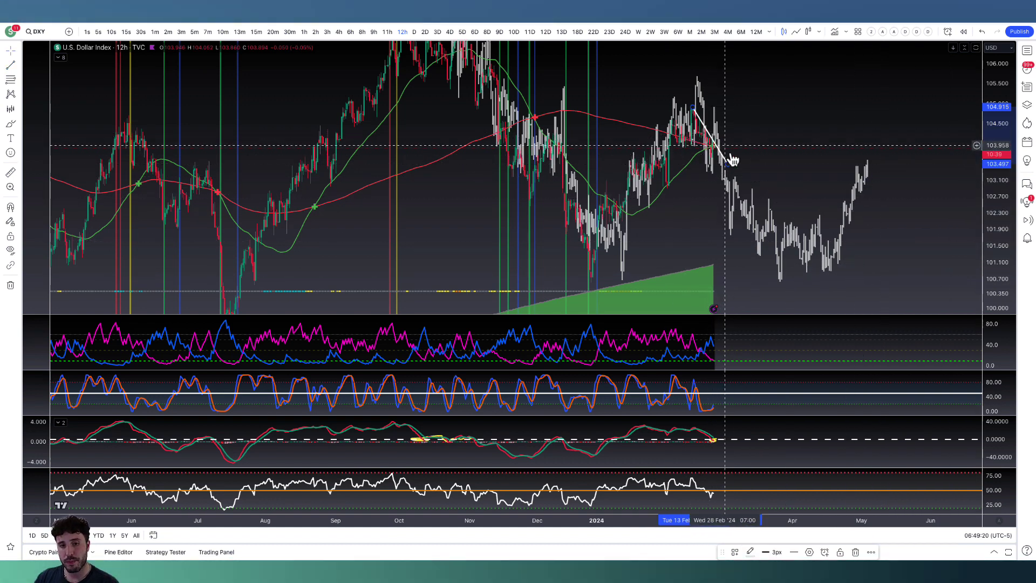
left_click_drag(752, 234, 755, 235)
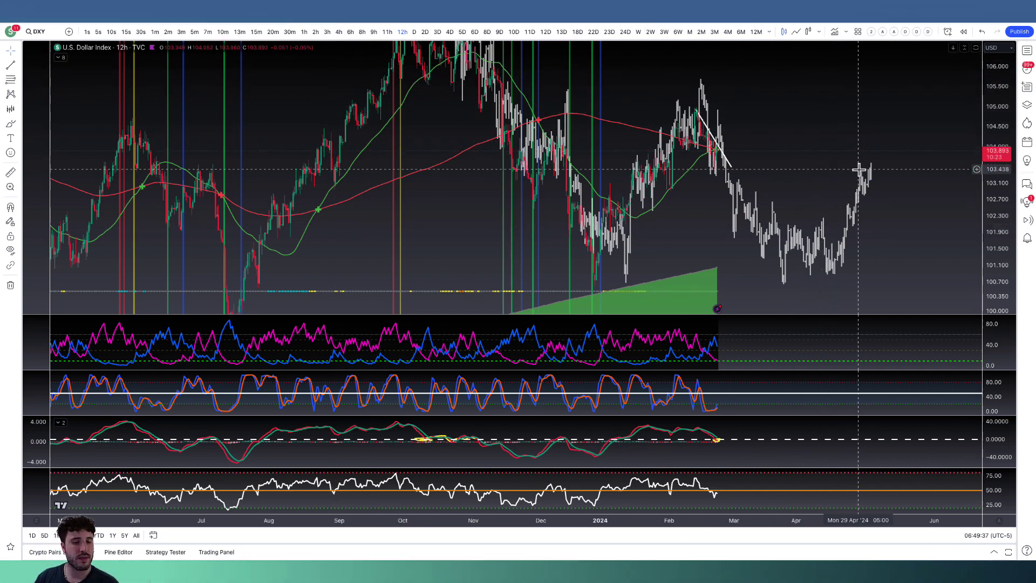
Switch to the 3-day stablecoin dominance chart and maximize its price pane around the descending trend line.
left_click(138, 20)
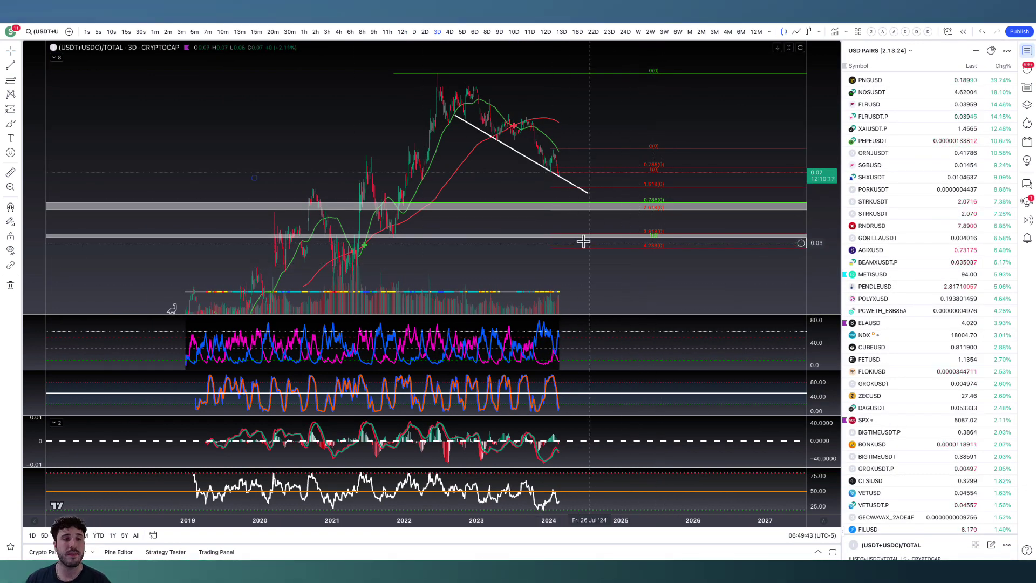
double_click(633, 116)
scroll(561, 161, "up", 4)
left_click_drag(487, 173, 638, 171)
scroll(486, 130, "up", 5)
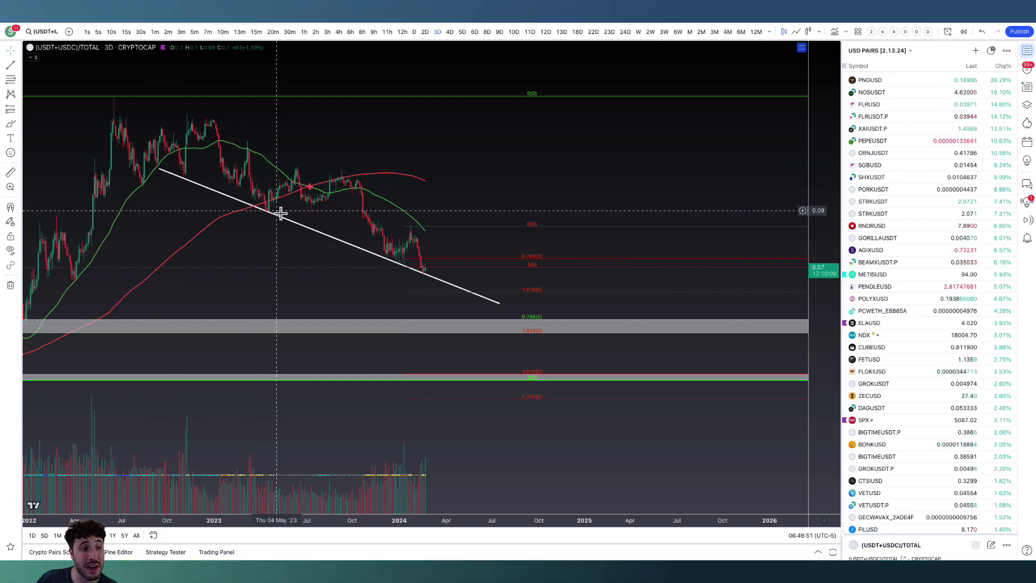
Brush a yellow line from the latest stablecoin dominance candle through the descending trend line to below the upper grey zone.
left_click(12, 125)
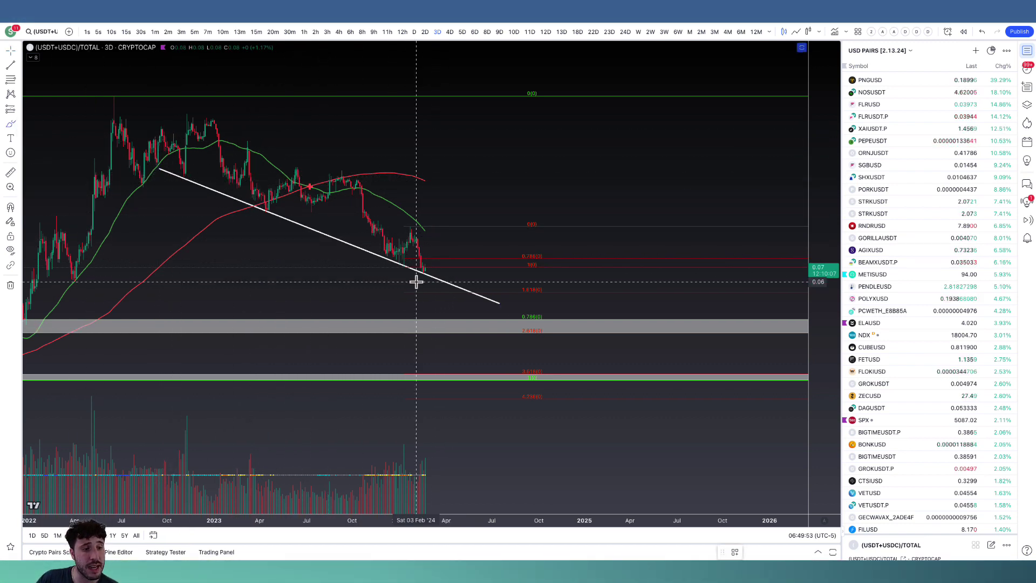
left_click_drag(426, 268, 446, 348)
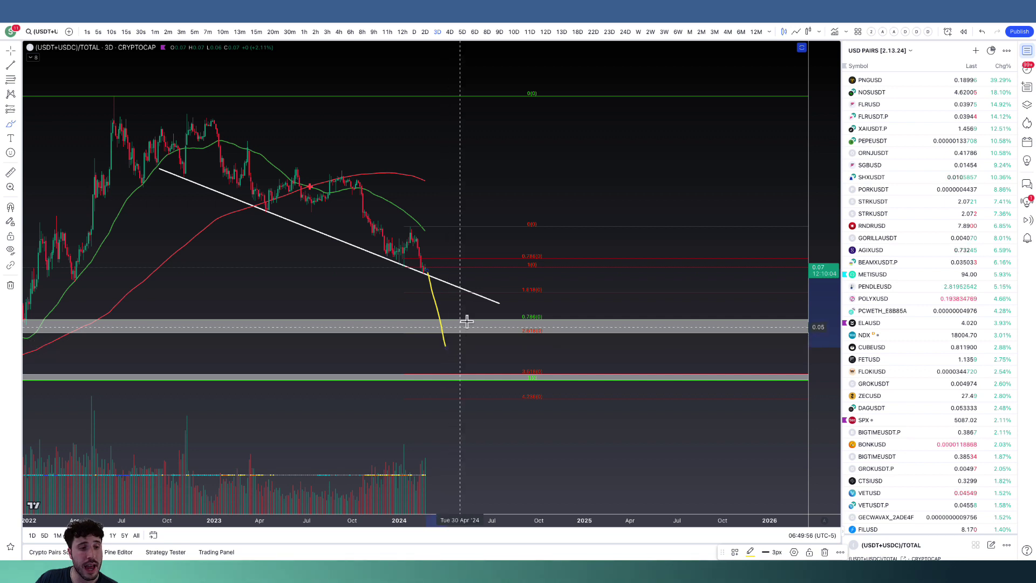
scroll(467, 320, "down", 2)
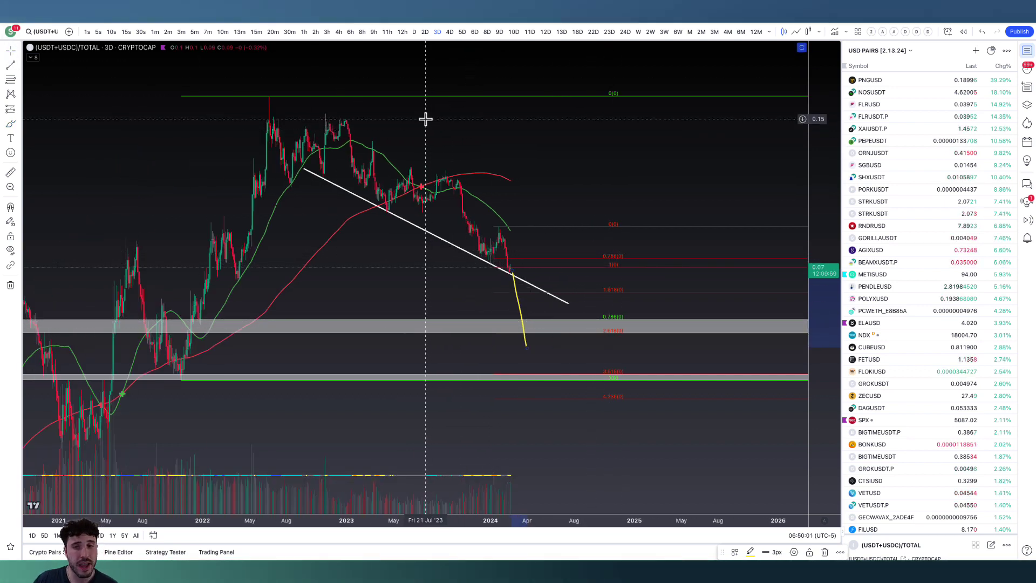
Brush yellow marks for the 2023 trend-line touch, the drop toward a circled 0.786 level, and a rebound from the upper grey zone.
scroll(526, 264, "down", 2)
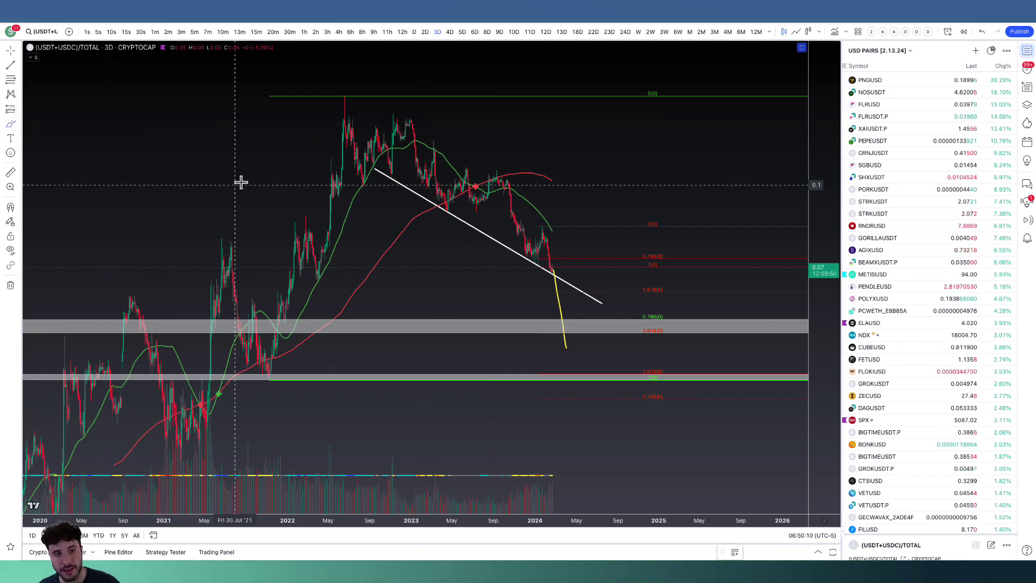
left_click_drag(431, 198, 449, 204)
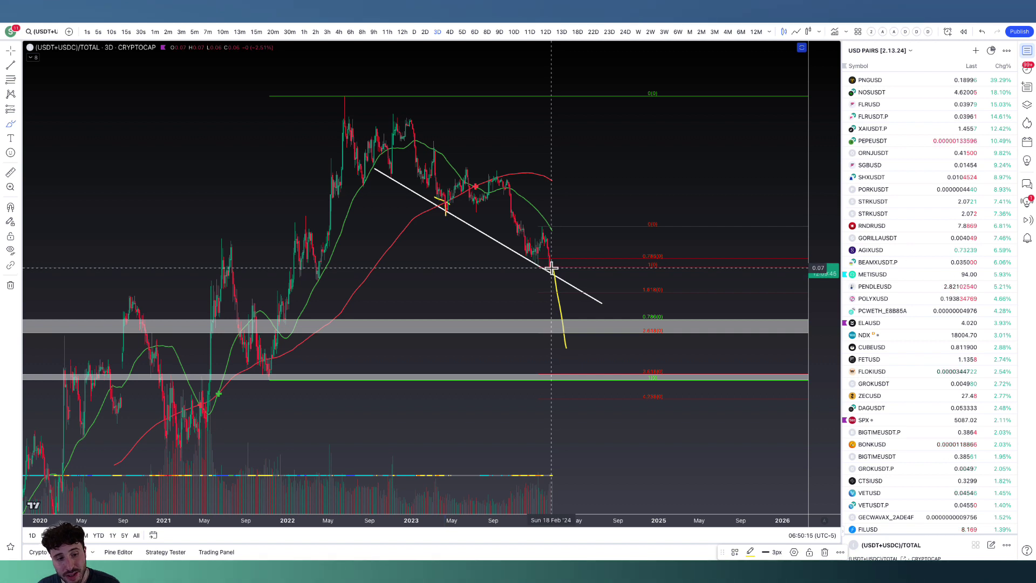
mouse_move(551, 269)
left_mouse_down()
mouse_move(565, 342)
mouse_move(638, 330)
mouse_move(674, 311)
left_mouse_up()
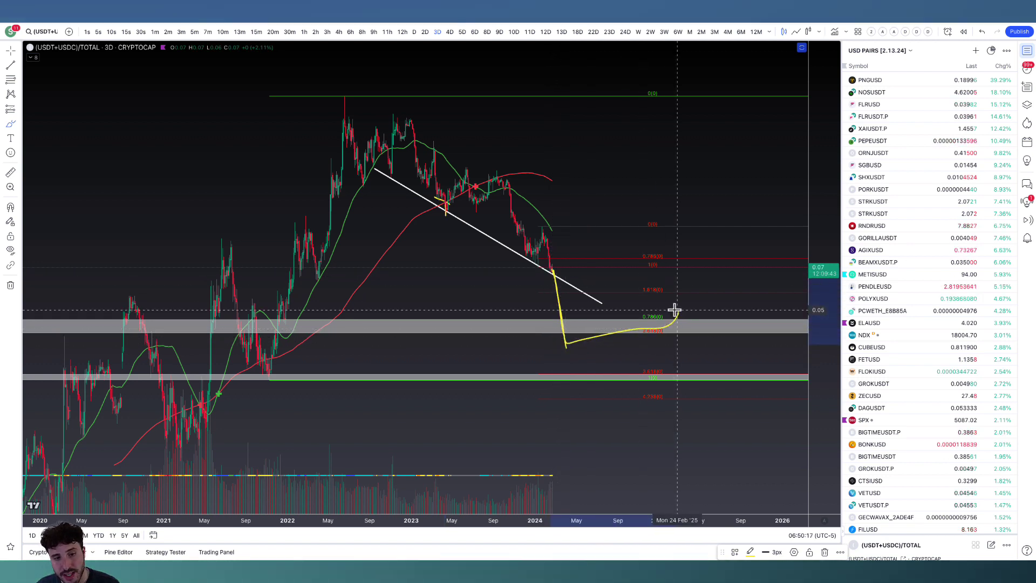
left_click_drag(574, 326, 593, 264)
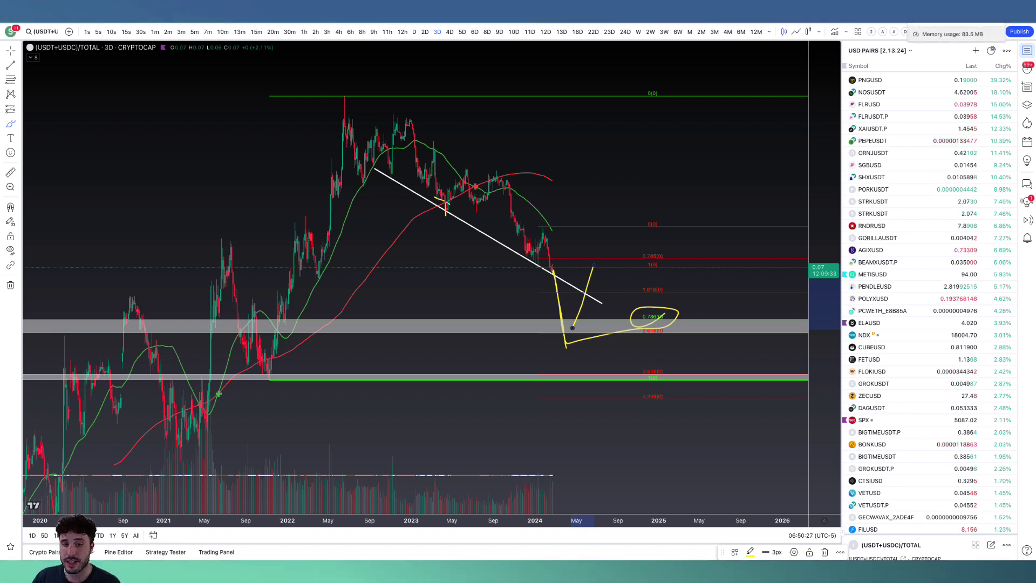
Switch to Discord to check the server's daily updates channels, and return to the stablecoin dominance chart.
key("ctrl+Tab")
scroll(94, 327, "down", 3)
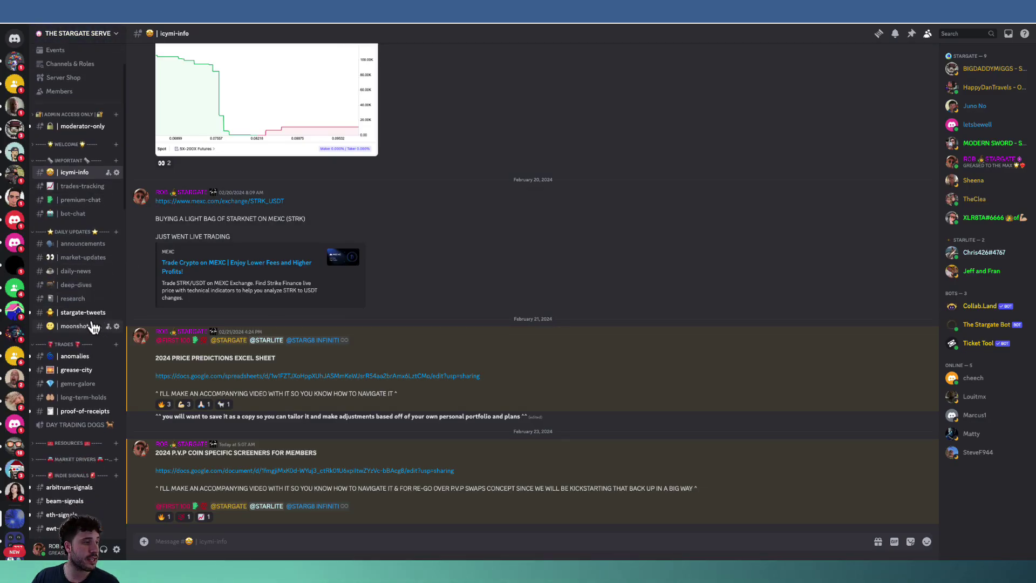
left_click(69, 262)
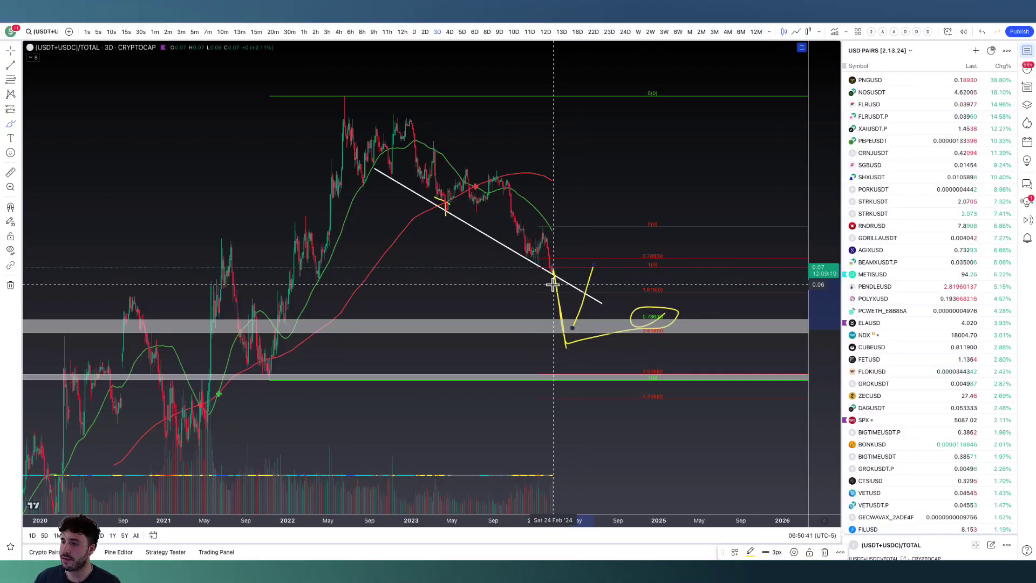
Compress the stablecoin dominance price scale and circle the projected low in the upper grey zone and the nearby Fibonacci levels in yellow.
scroll(513, 162, "down", 5)
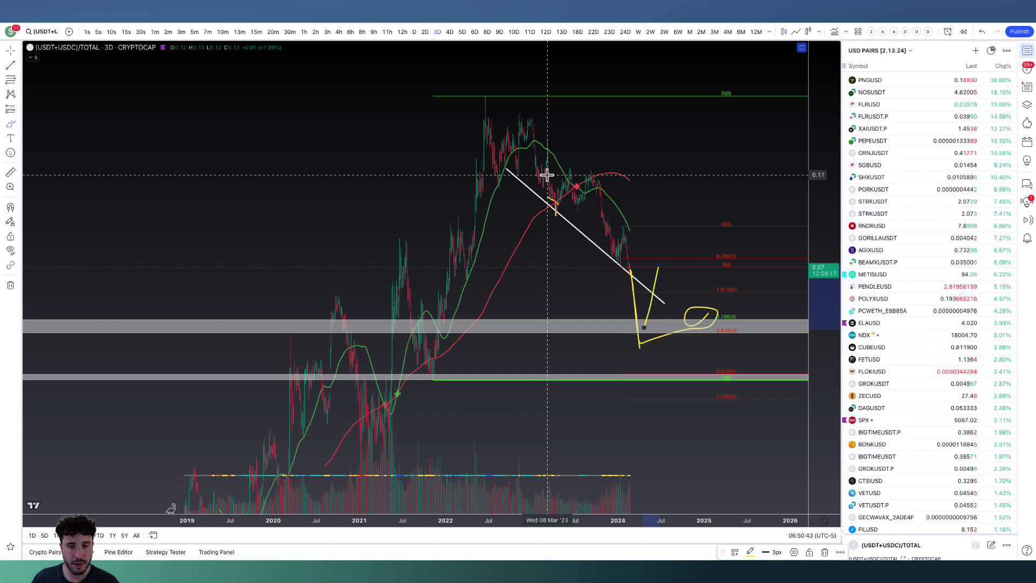
left_click_drag(826, 180, 735, 428)
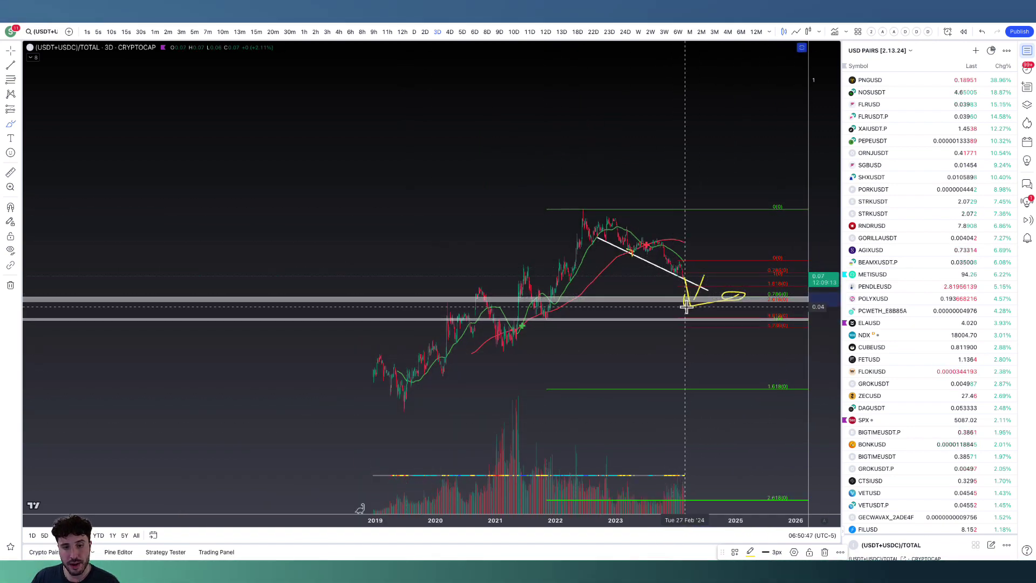
left_click_drag(689, 300, 679, 307)
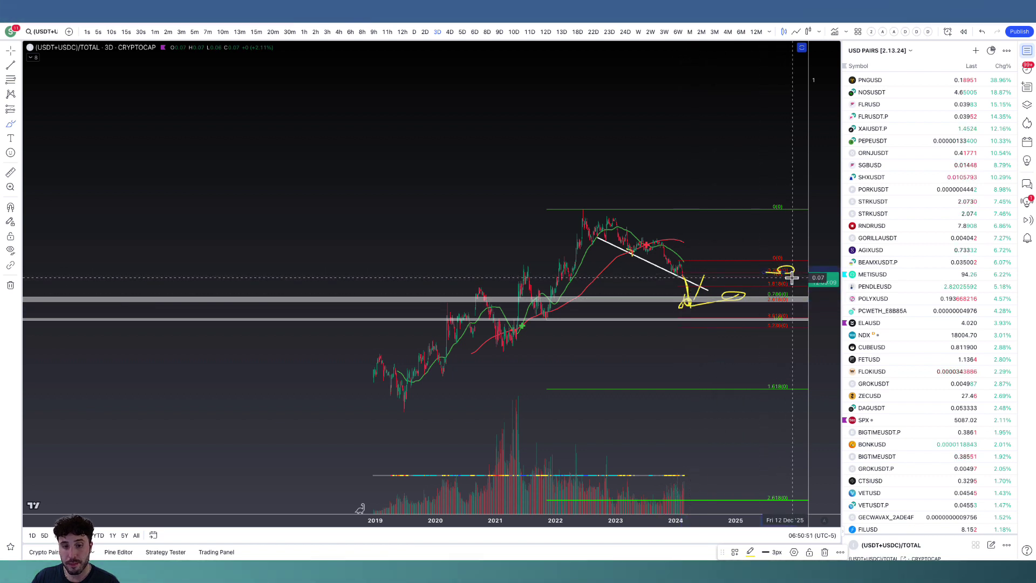
scroll(773, 214, "up", 3)
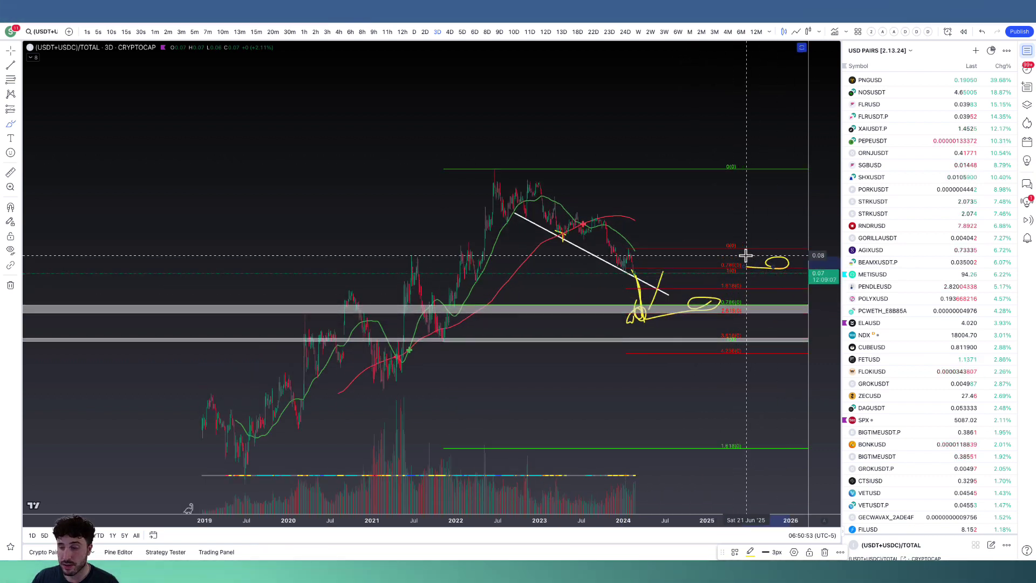
left_click_drag(717, 317, 745, 305)
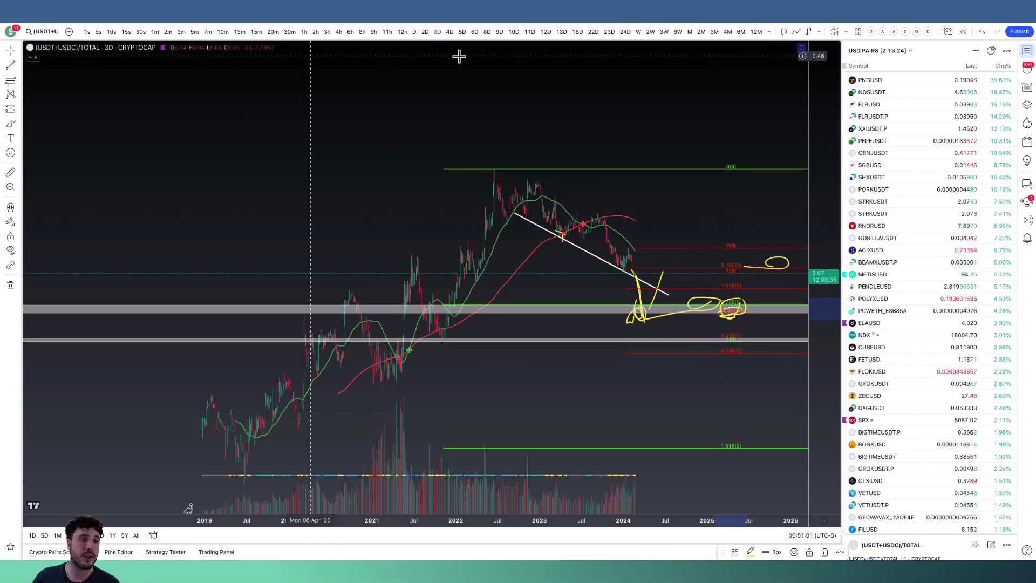
Restore the full stablecoin dominance layout and stretch the price scale around the projected path.
double_click(527, 57)
scroll(550, 166, "up", 4)
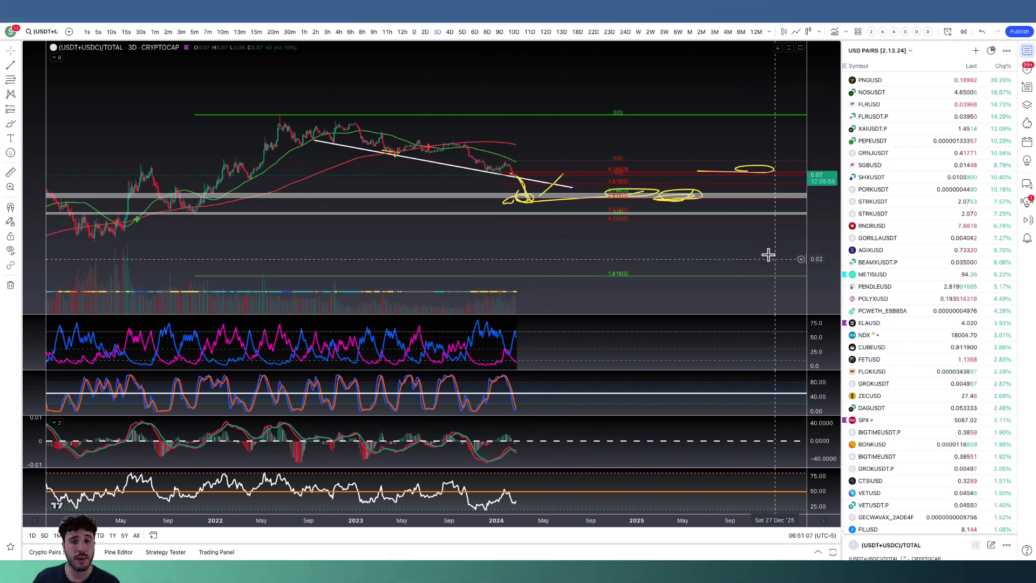
left_click_drag(816, 267, 775, 27)
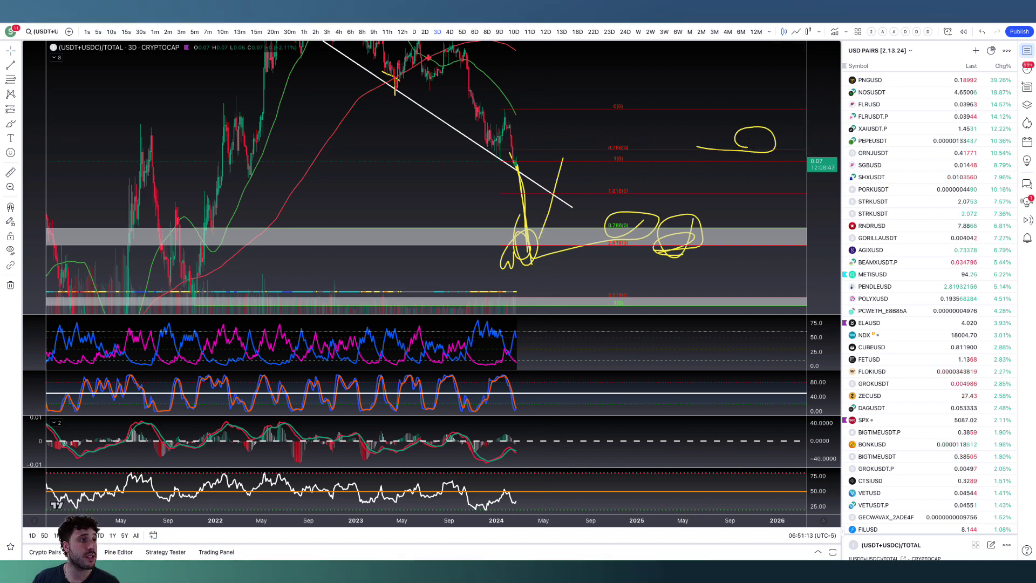
Switch to the Bitcoin dominance chart and set its interval to one day.
left_click(285, 20)
left_click_drag(497, 191, 553, 209)
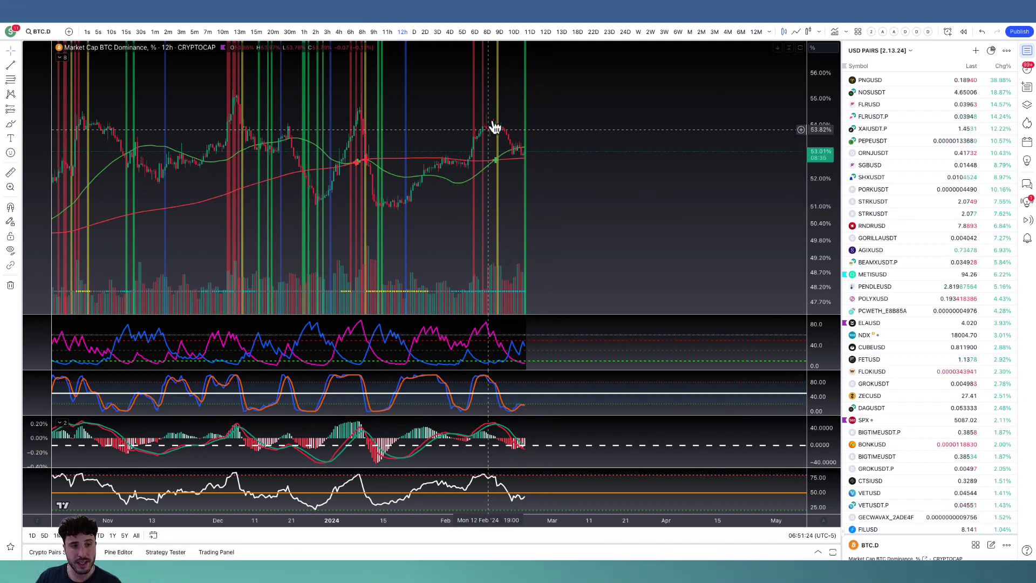
left_click(414, 32)
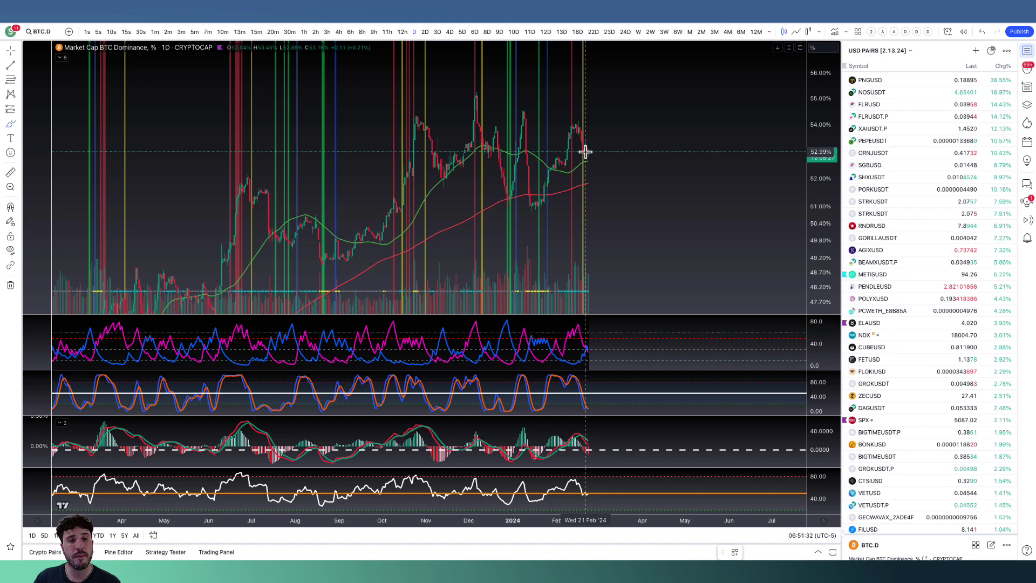
Brush yellow lines projecting Bitcoin dominance down to the red moving average and on to a deeper drop below it.
left_click_drag(585, 152, 592, 169)
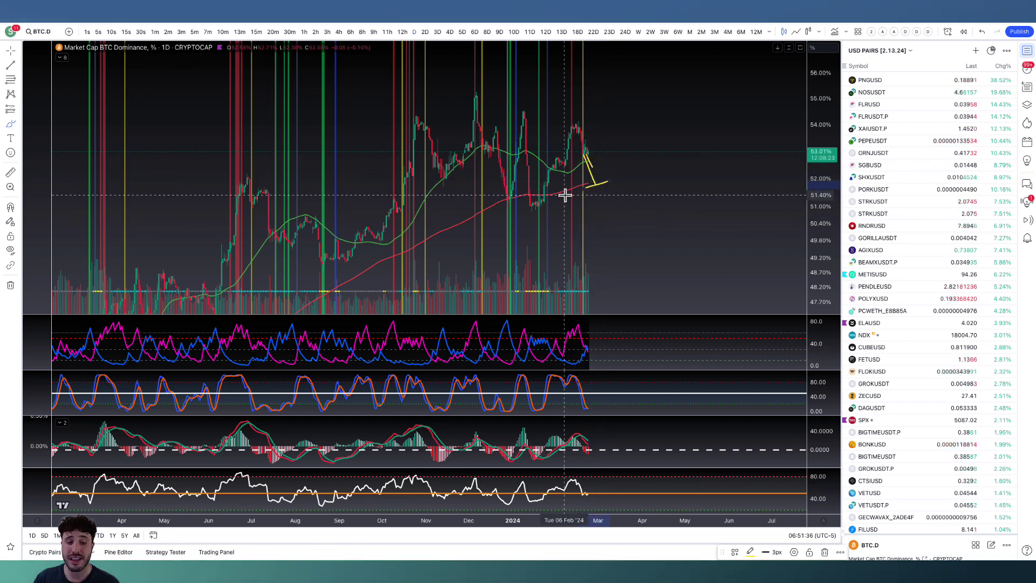
left_click_drag(574, 185, 605, 247)
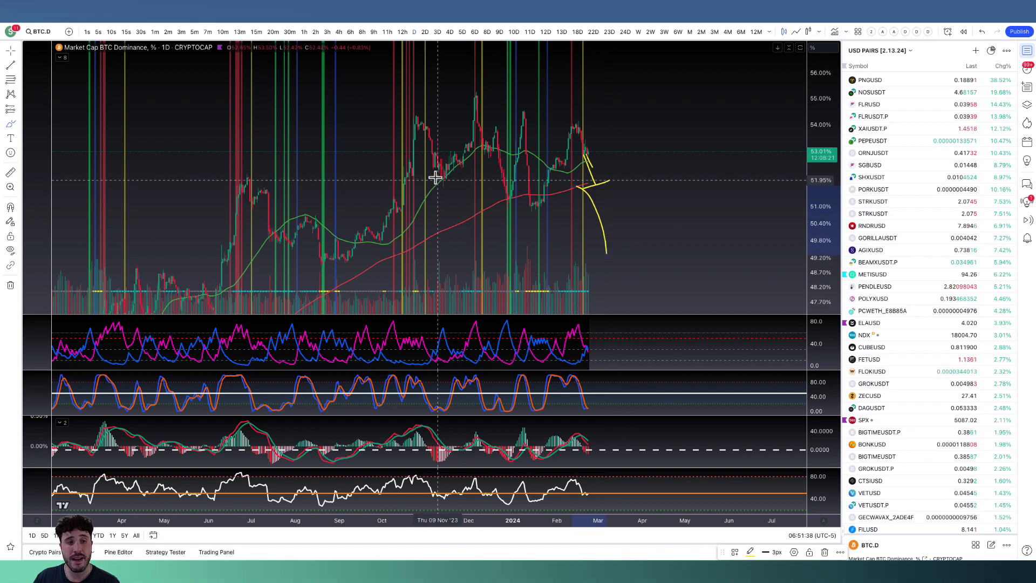
left_click_drag(438, 177, 668, 247)
left_click_drag(607, 181, 651, 231)
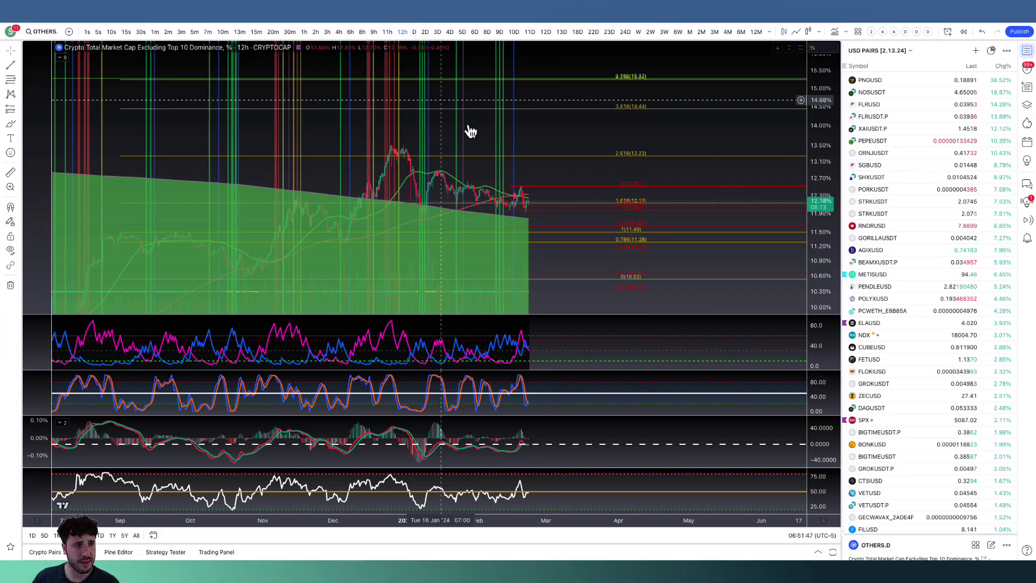
Examine the 12-hour dominance chart of crypto excluding the top 10 against its moving averages and Fibonacci levels.
scroll(537, 209, "down", 3)
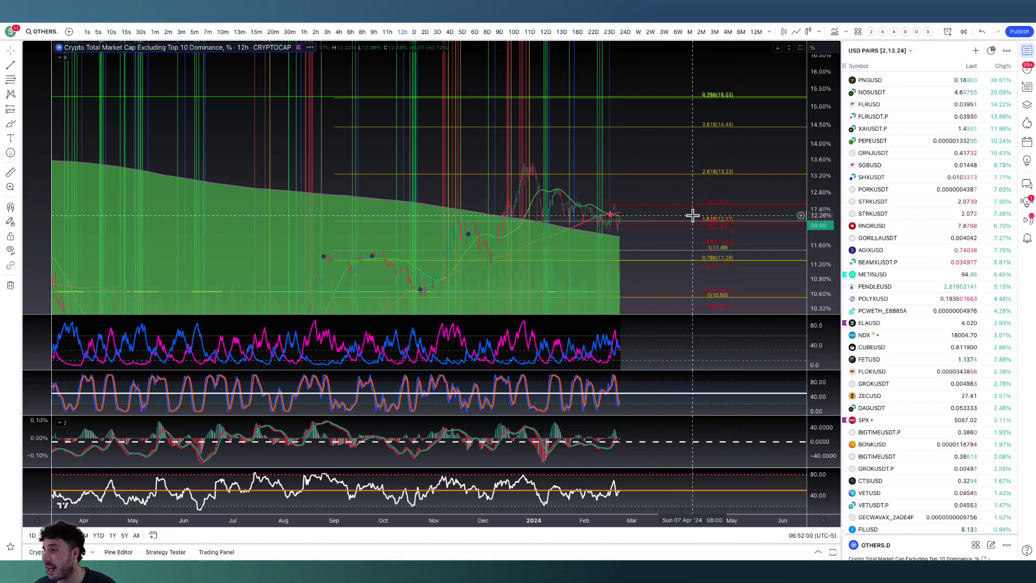
scroll(692, 215, "up", 1)
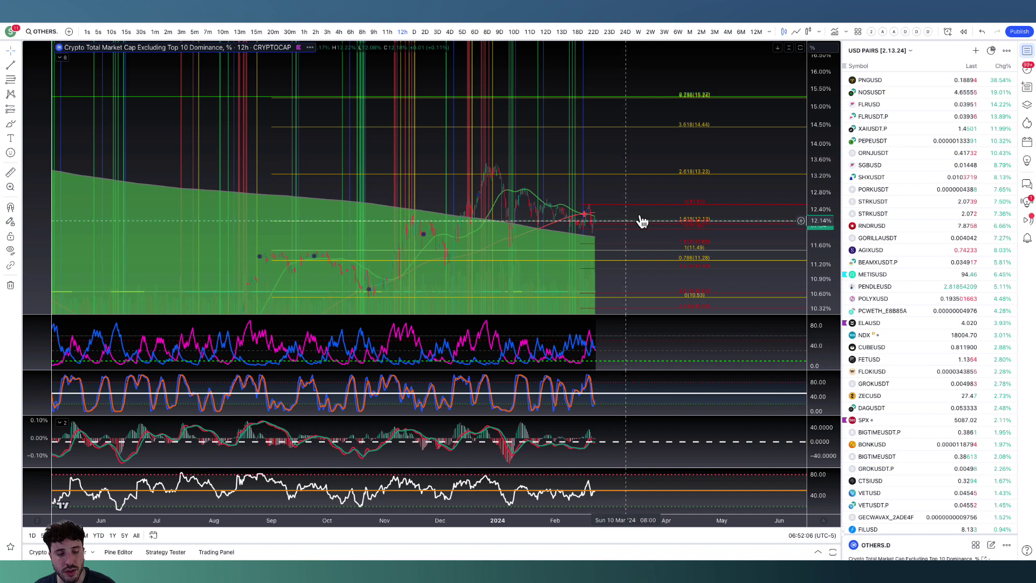
Examine the MACD enlarged on the 12-hour dominance chart of crypto excluding the top 10, and restore the full layout.
scroll(624, 353, "up", 5)
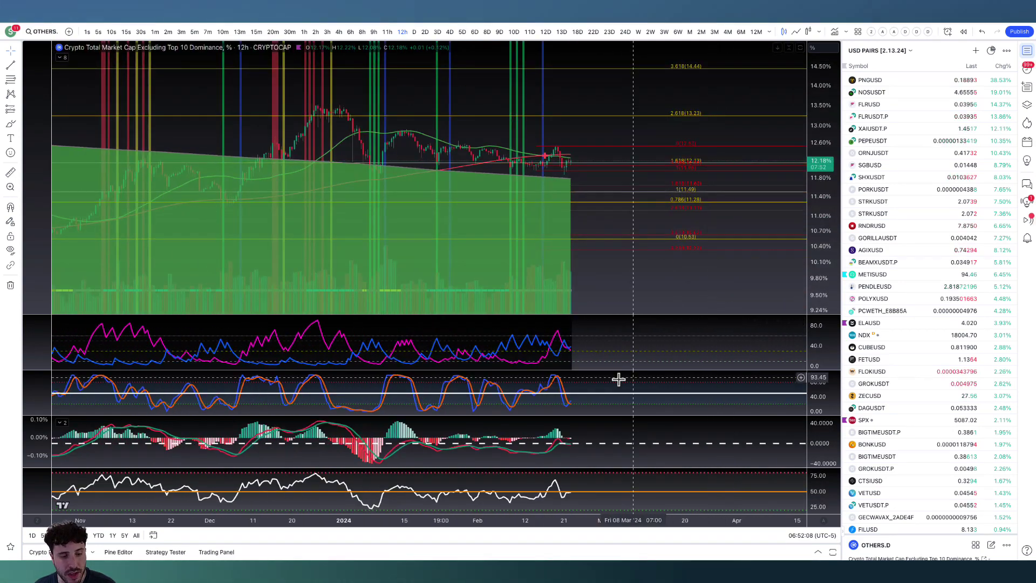
double_click(597, 455)
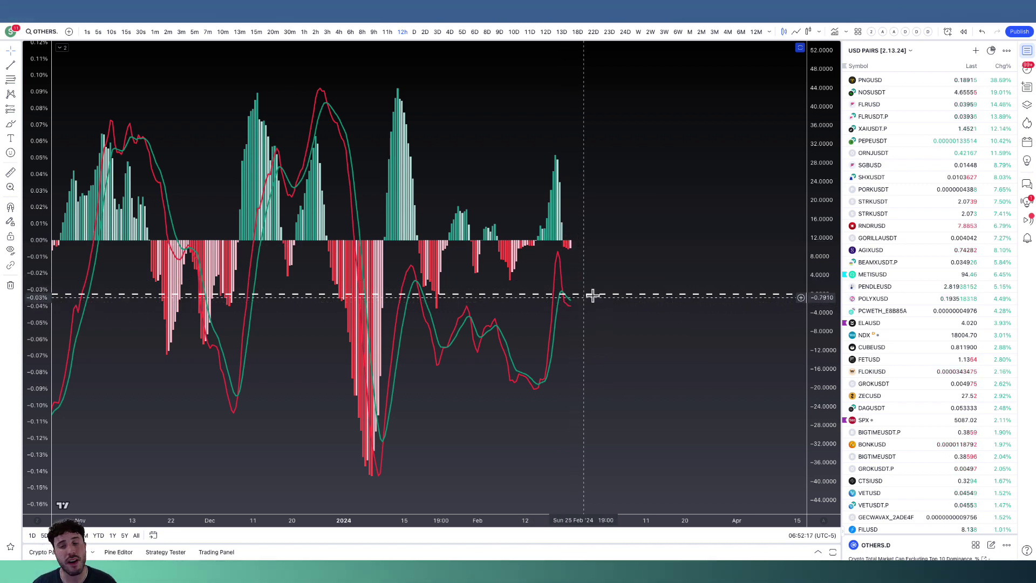
double_click(655, 250)
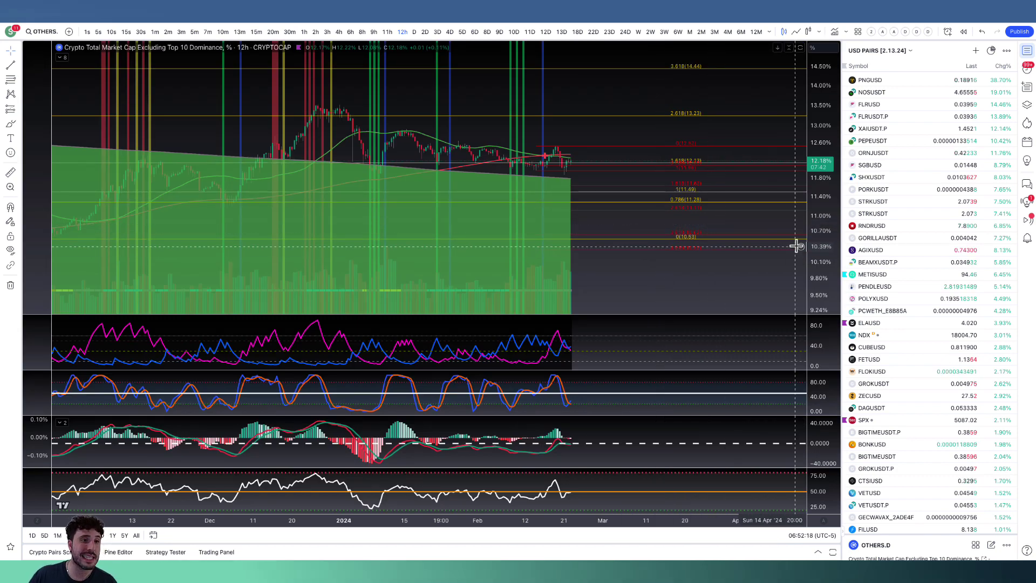
Set the top-10-excluded dominance chart to the one-day interval and inspect its MACD enlarged.
left_click(415, 32)
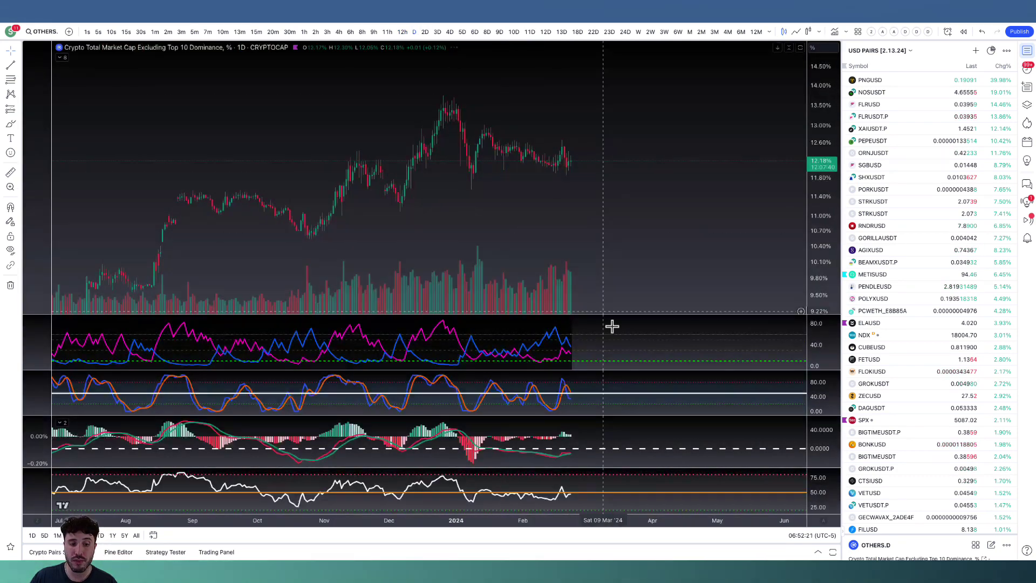
double_click(581, 437)
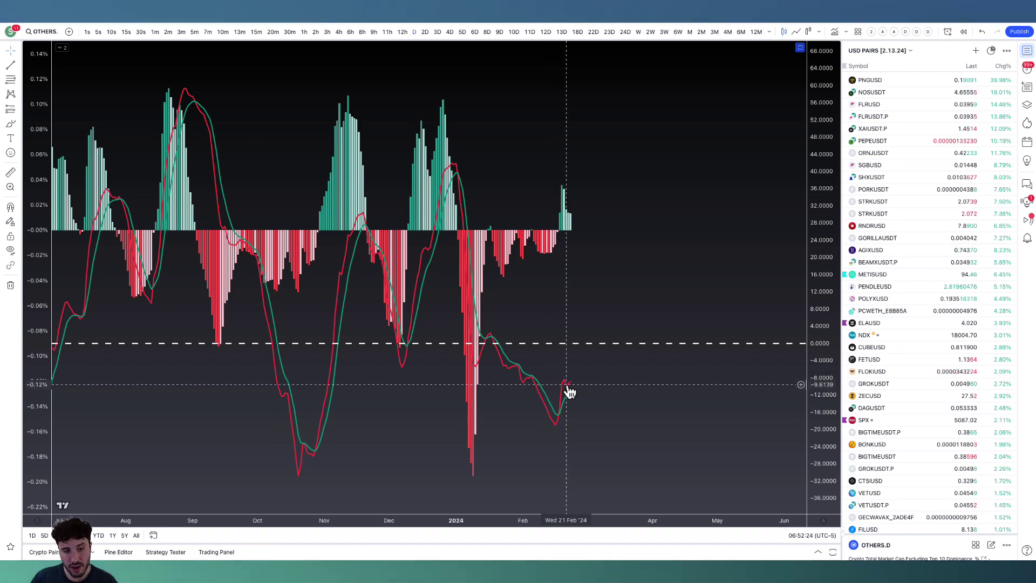
double_click(607, 305)
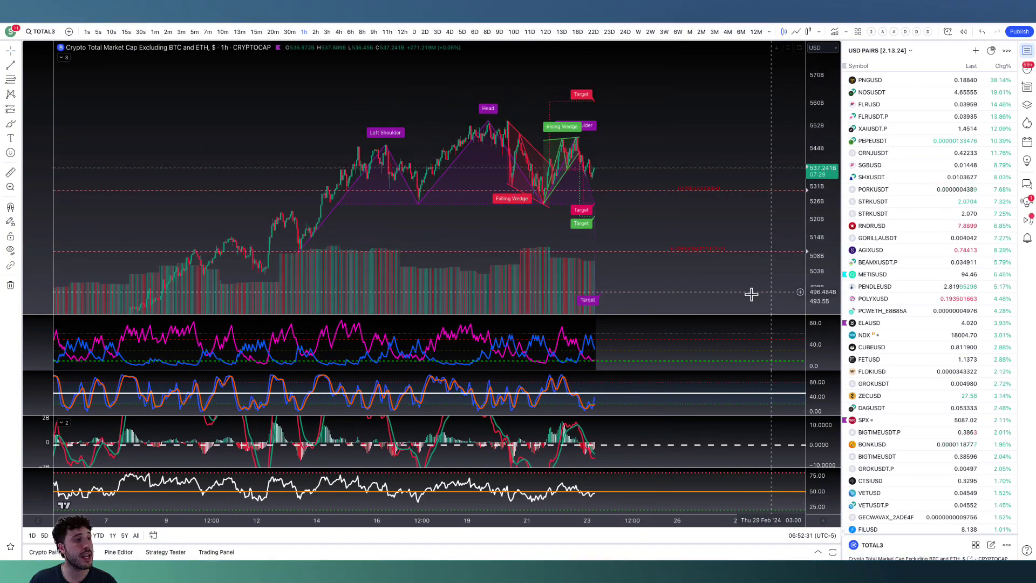
Draw a descending trend line from about 544.9B to 535.3B over the latest lower highs on the hourly TOTAL3 chart.
scroll(752, 294, "up", 4)
left_click_drag(564, 218, 717, 222)
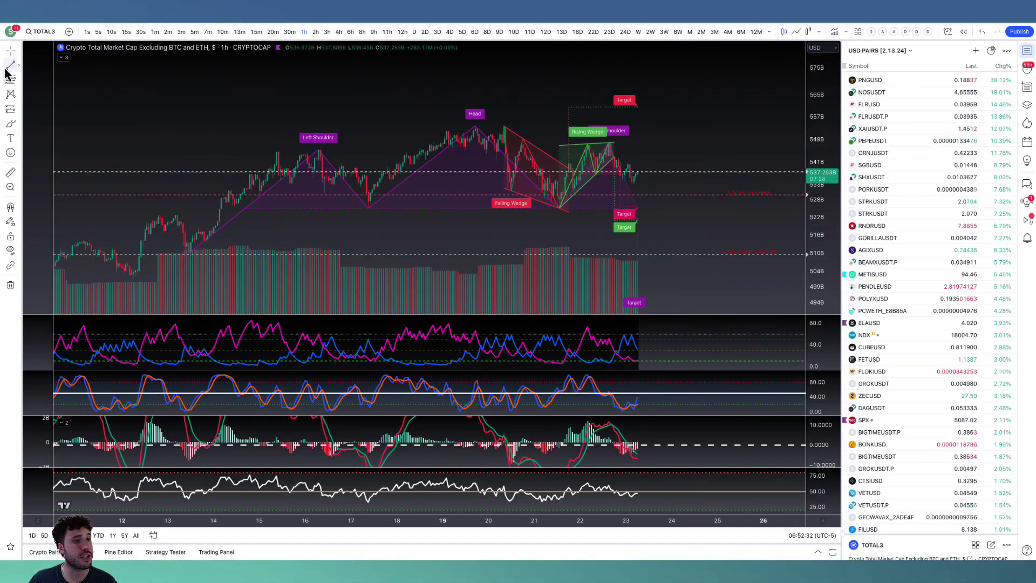
left_click(614, 152)
left_click(653, 178)
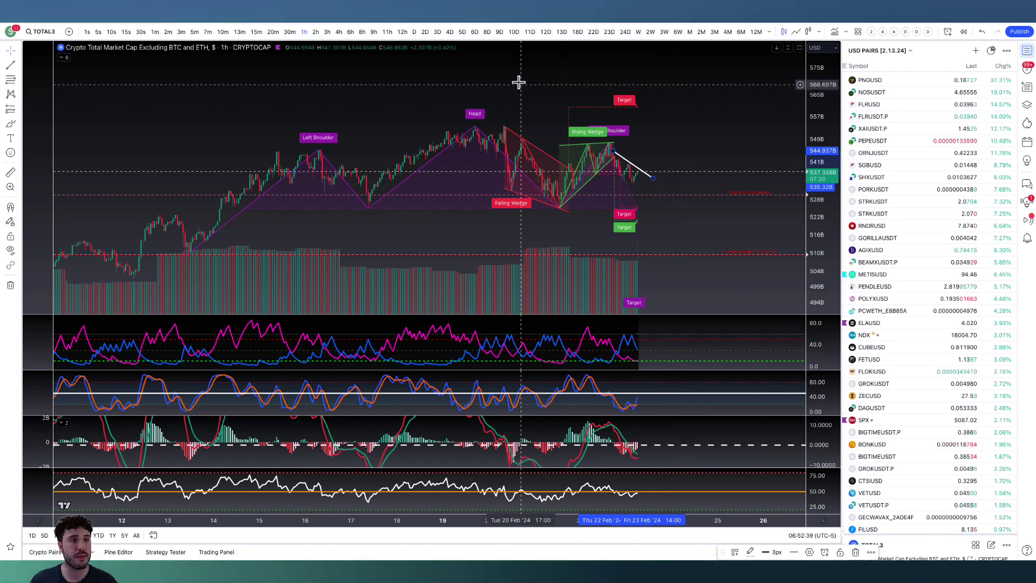
Check TOTAL3 at the four-hour and three-day intervals and inspect the three-day MACD enlarged.
left_click(339, 32)
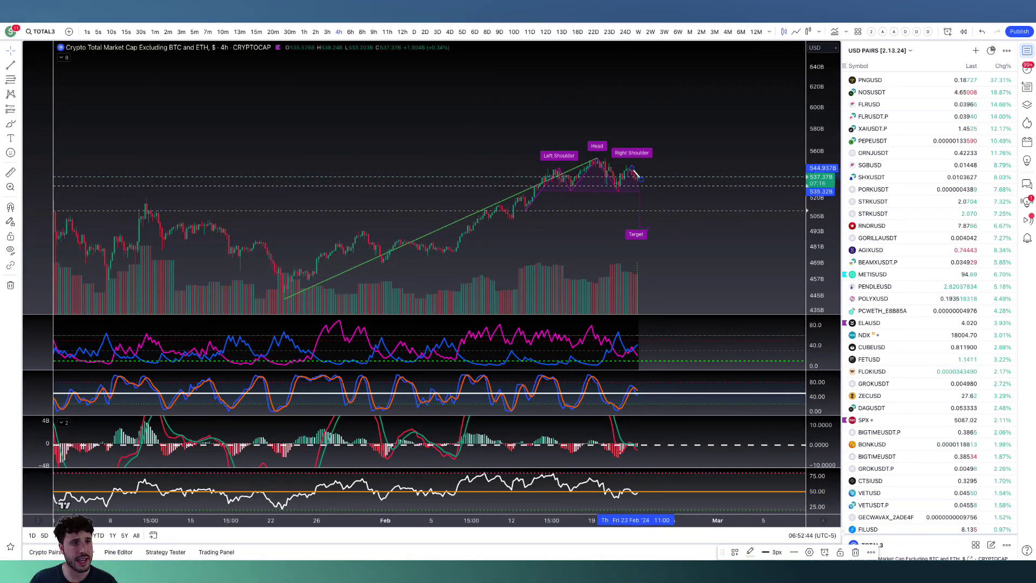
left_click(438, 33)
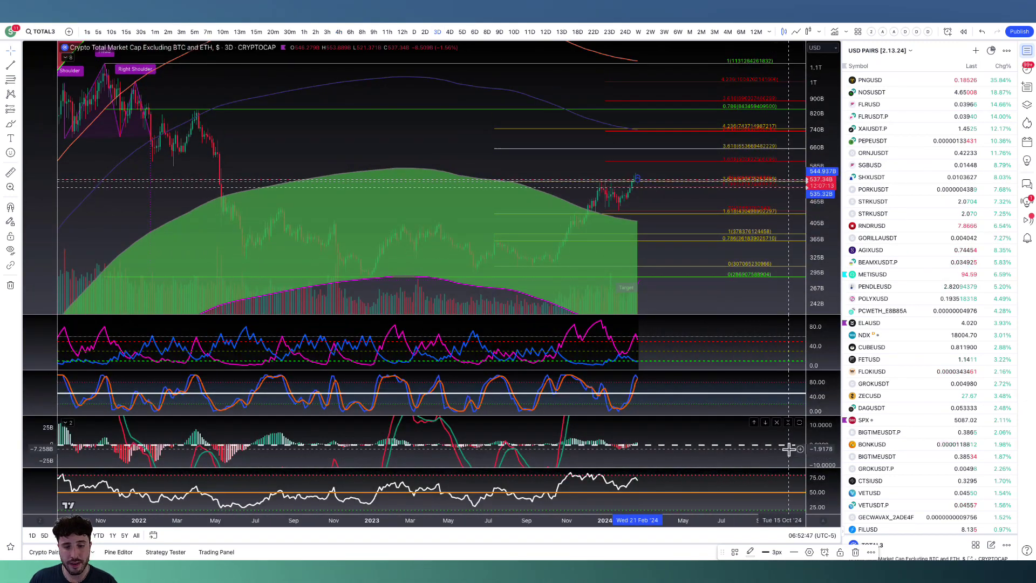
double_click(665, 424)
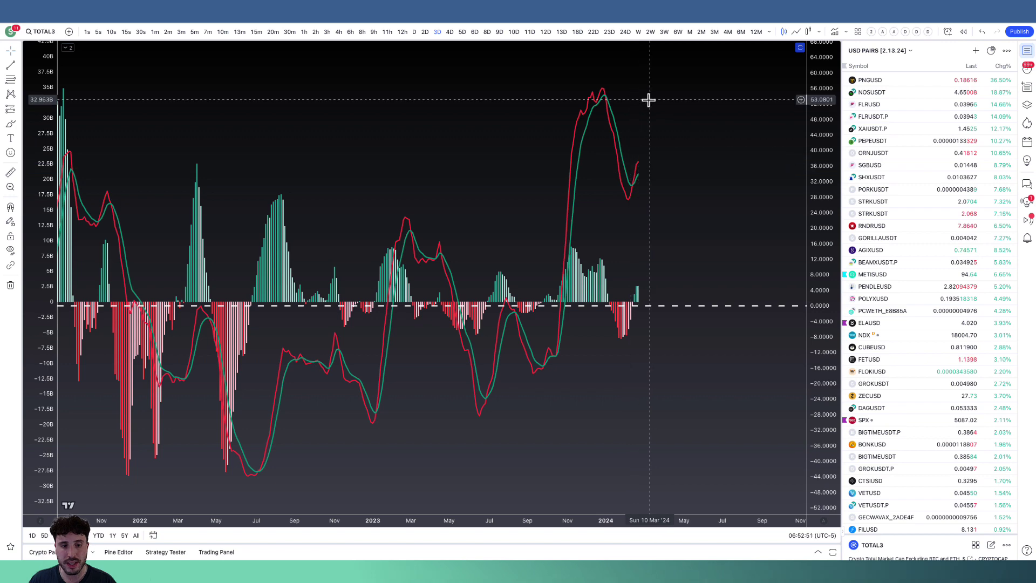
double_click(651, 123)
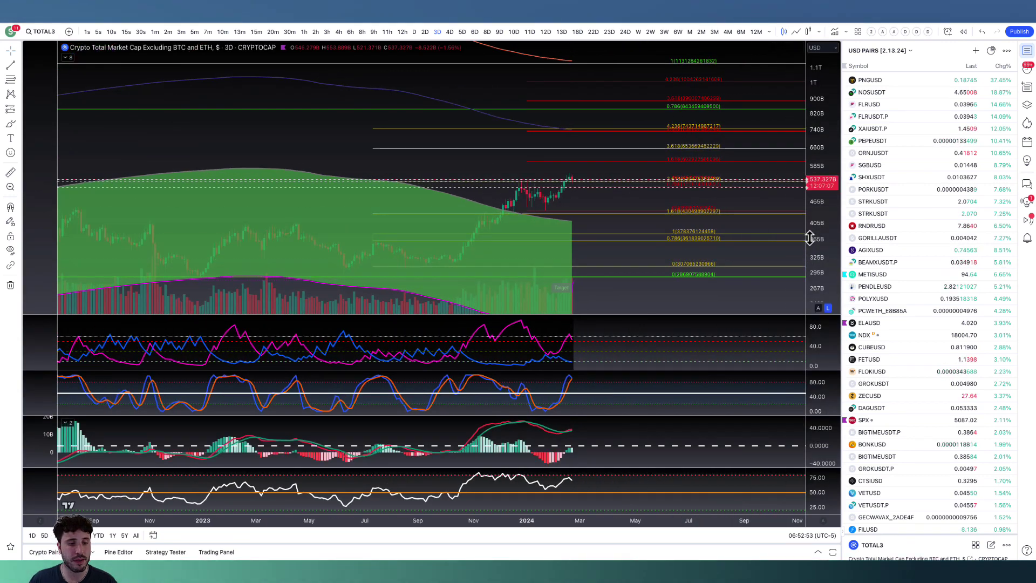
Set the TOTAL3 chart to the one-day interval and enlarge the price scale around the rising and falling wedges.
left_click_drag(809, 238, 809, 148)
scroll(740, 215, "up", 3)
left_click_drag(740, 254, 681, 233)
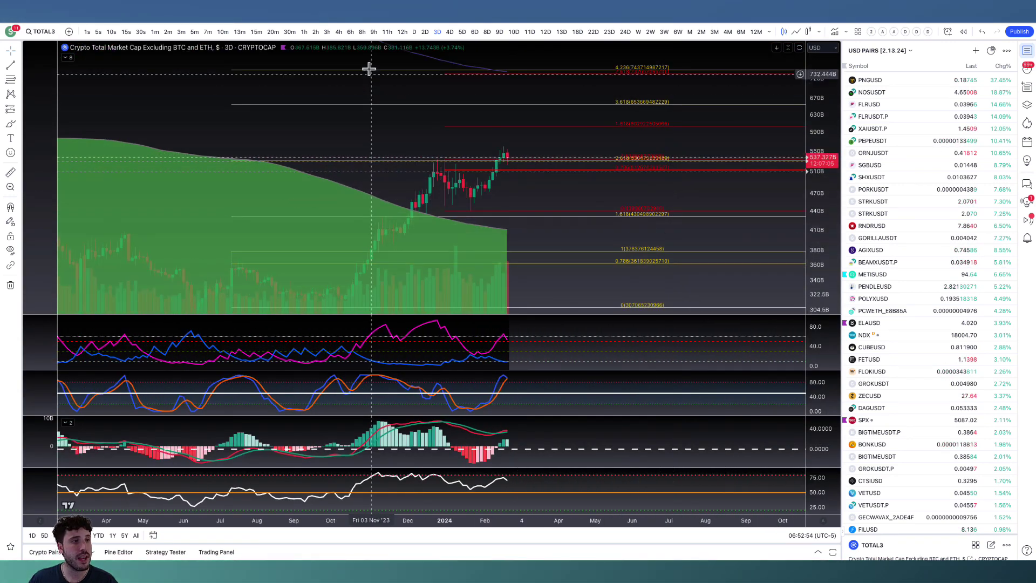
left_click(413, 33)
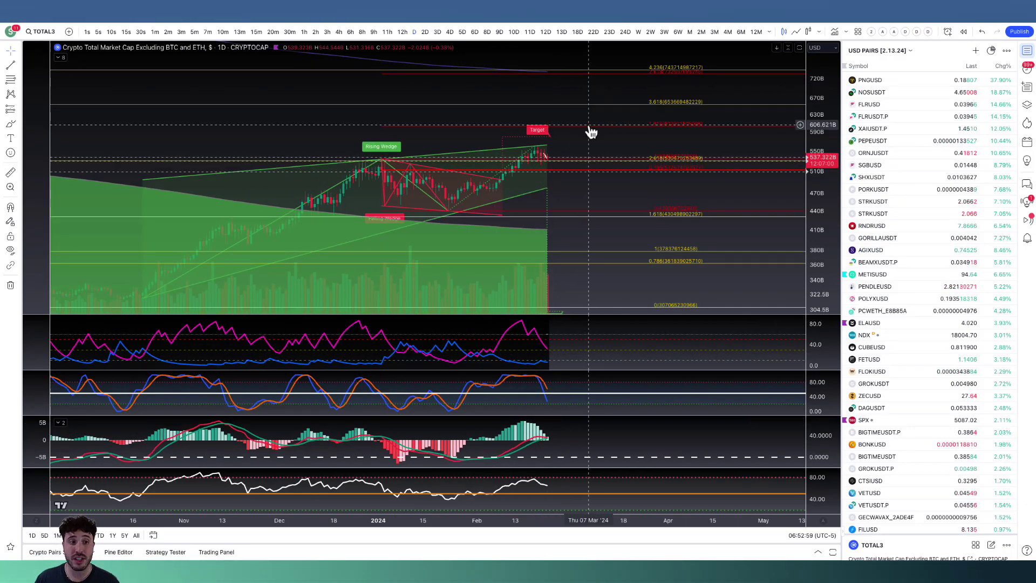
left_click_drag(835, 261, 826, 56)
left_click_drag(736, 108, 670, 107)
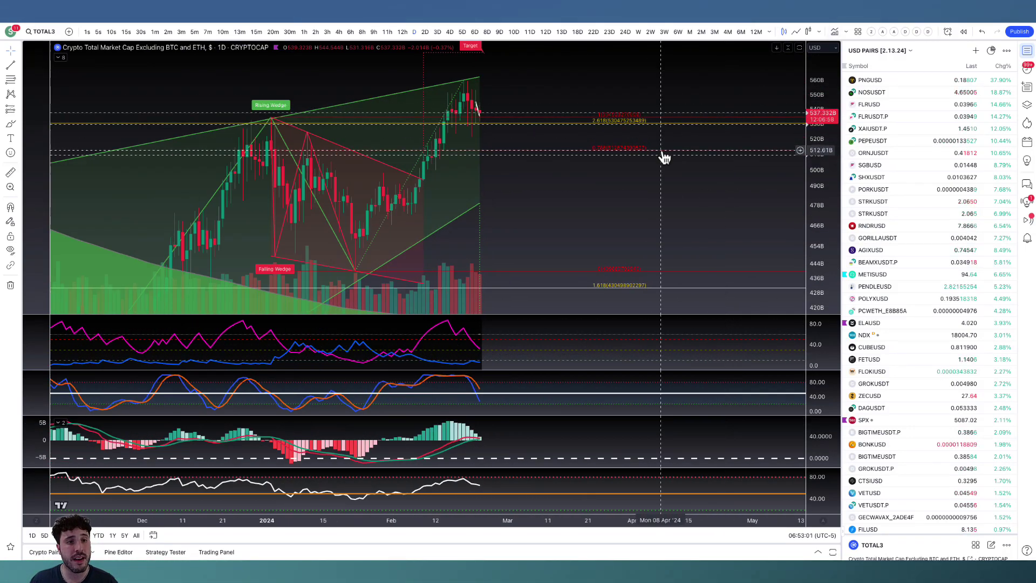
left_click_drag(664, 157, 663, 190)
Place a horizontal line at about 529.17B beside the yellow 2.618 Fibonacci level.
left_click(17, 68)
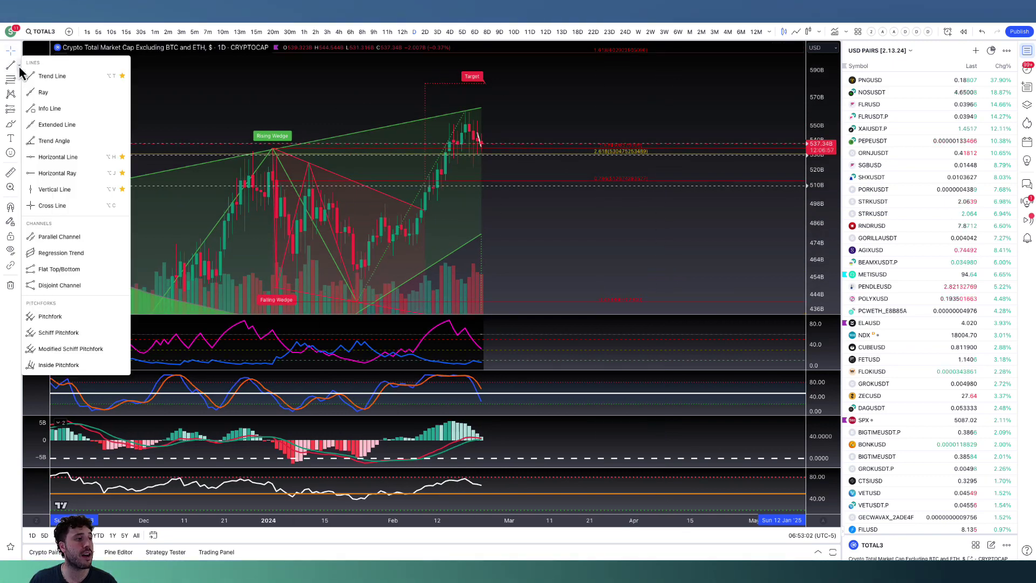
left_click(65, 156)
left_click(428, 156)
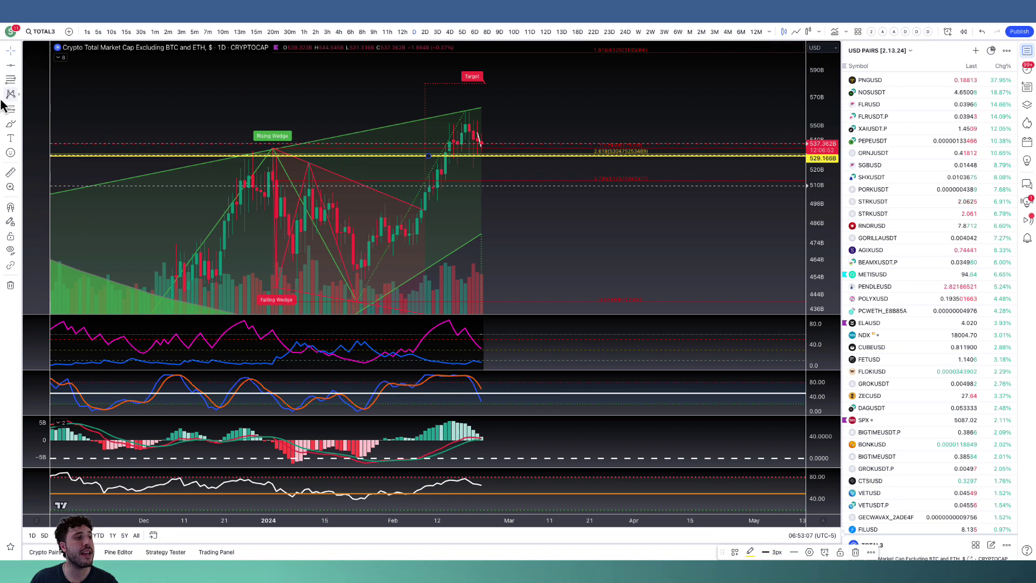
Brush a yellow path from the horizontal line up to the red Fibonacci level near 600B, and mark that level.
left_click_drag(487, 154, 509, 47)
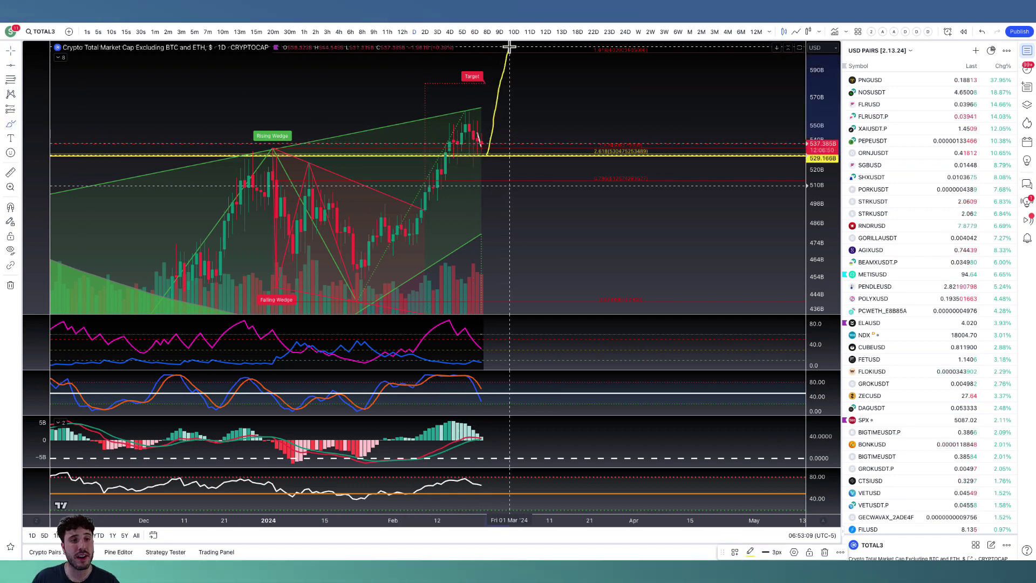
left_click_drag(673, 49, 608, 42)
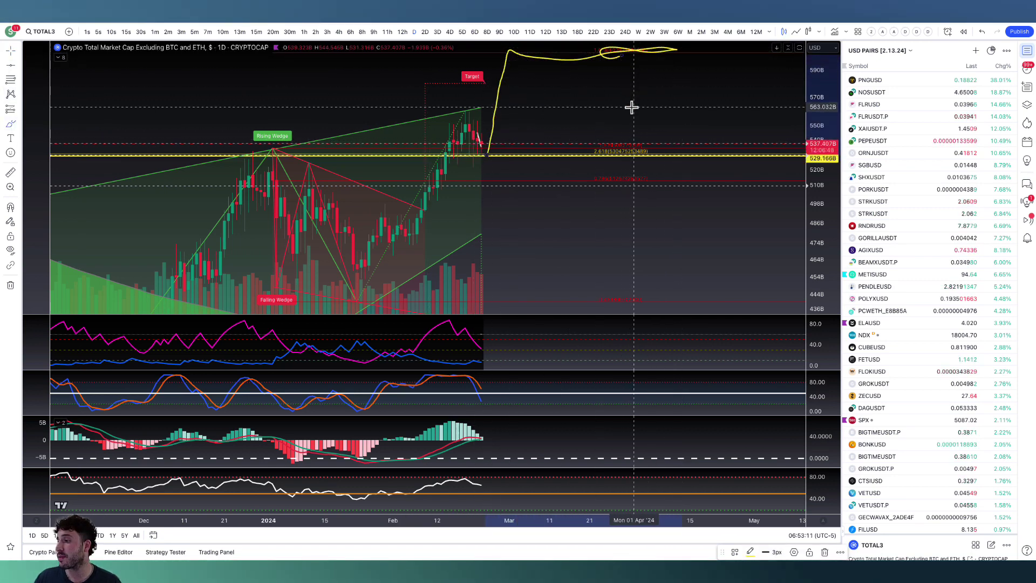
scroll(642, 106, "down", 2)
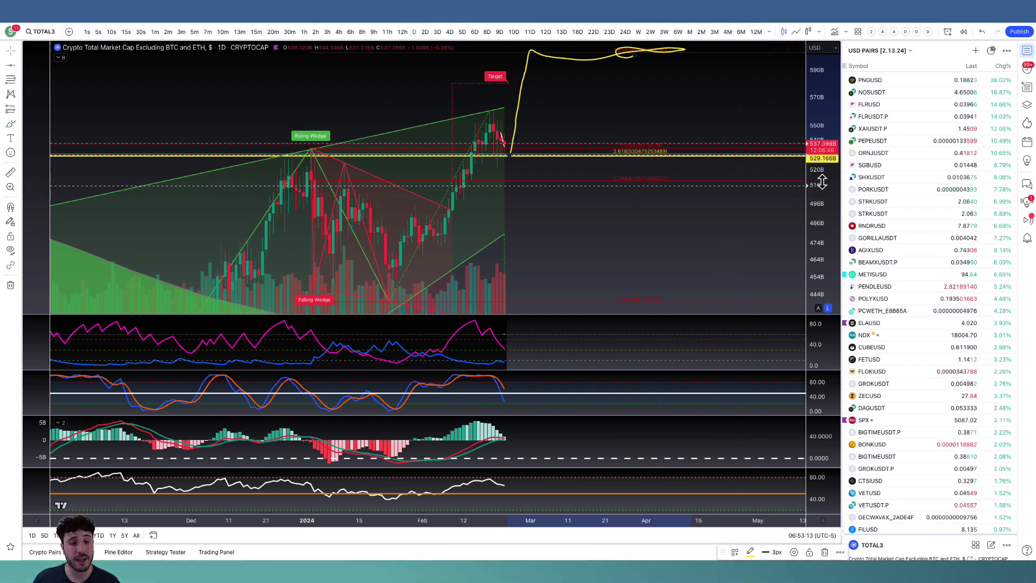
scroll(735, 259, "down", 3)
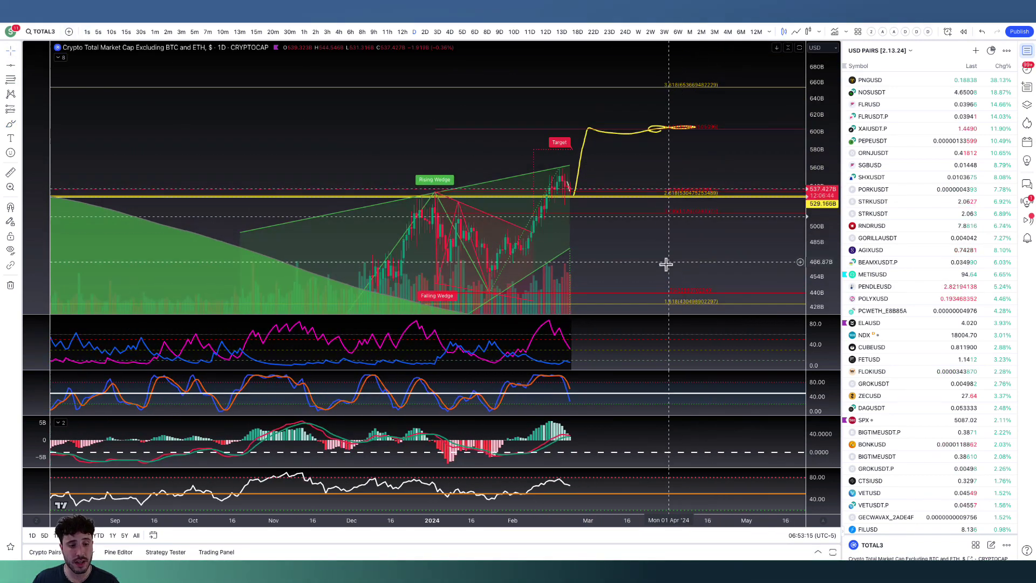
left_click_drag(664, 259, 660, 242)
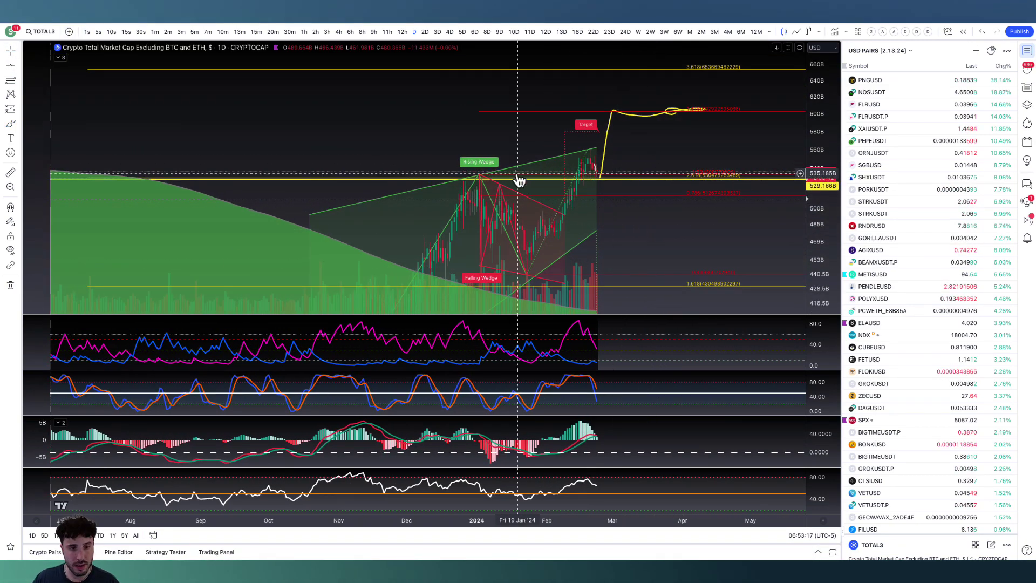
Switch TOTAL3 to the 12-hour interval and lower the yellow horizontal line to about 528.96B.
left_click(408, 31)
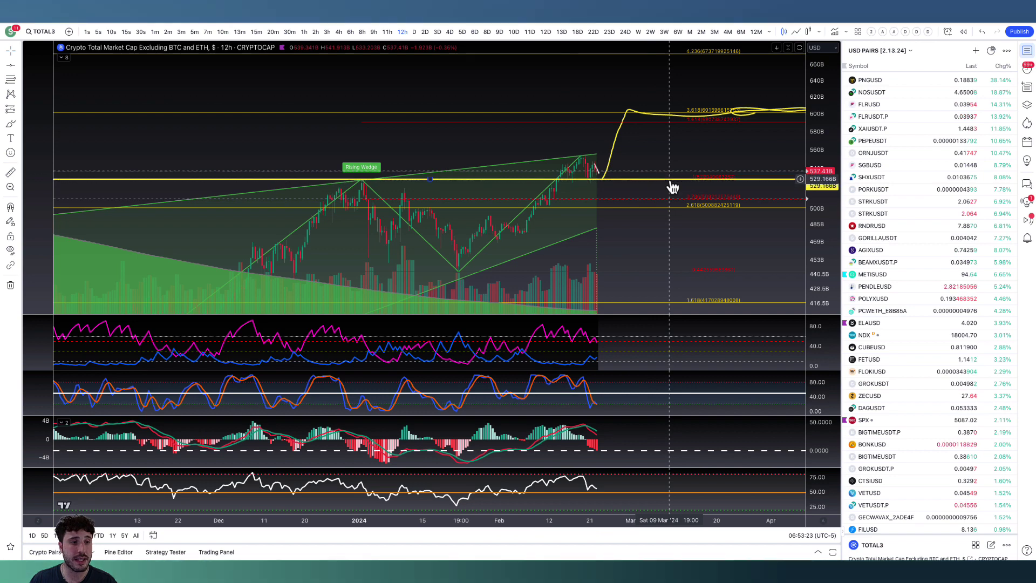
left_click_drag(670, 179, 674, 179)
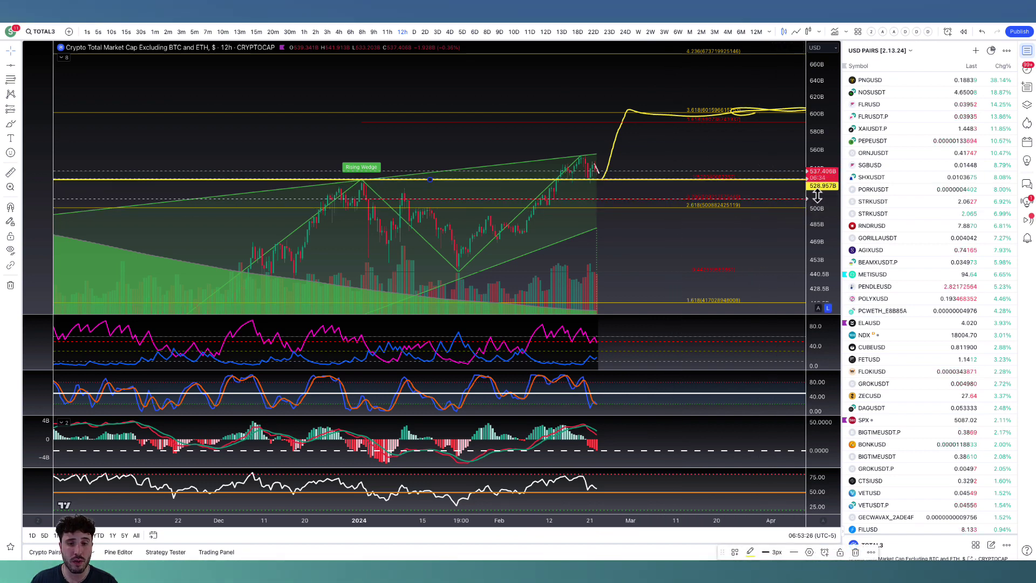
scroll(786, 178, "up", 3)
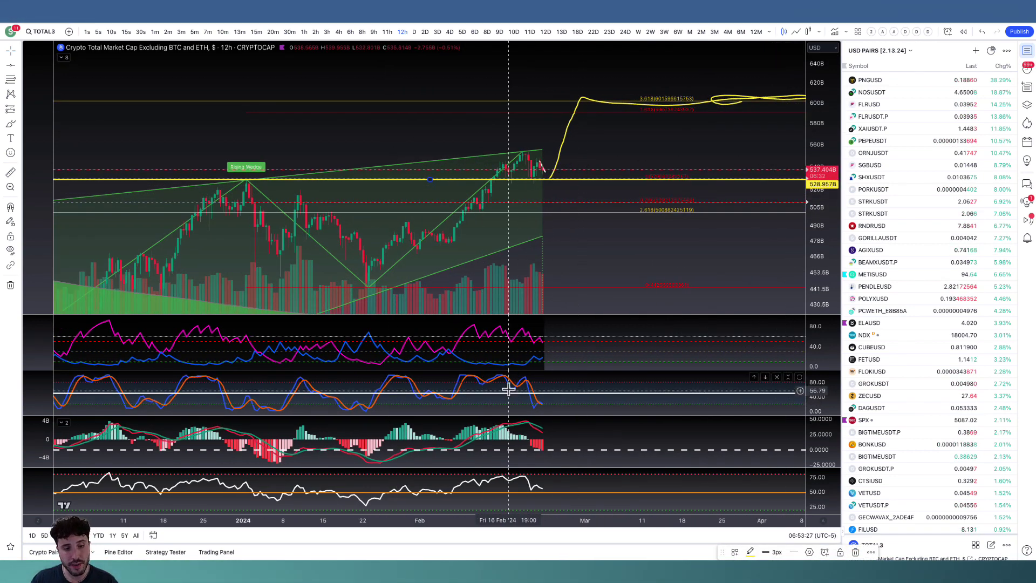
Check TOTAL3 at six hours and the market cap of crypto excluding the top 10 at one day.
left_click(351, 32)
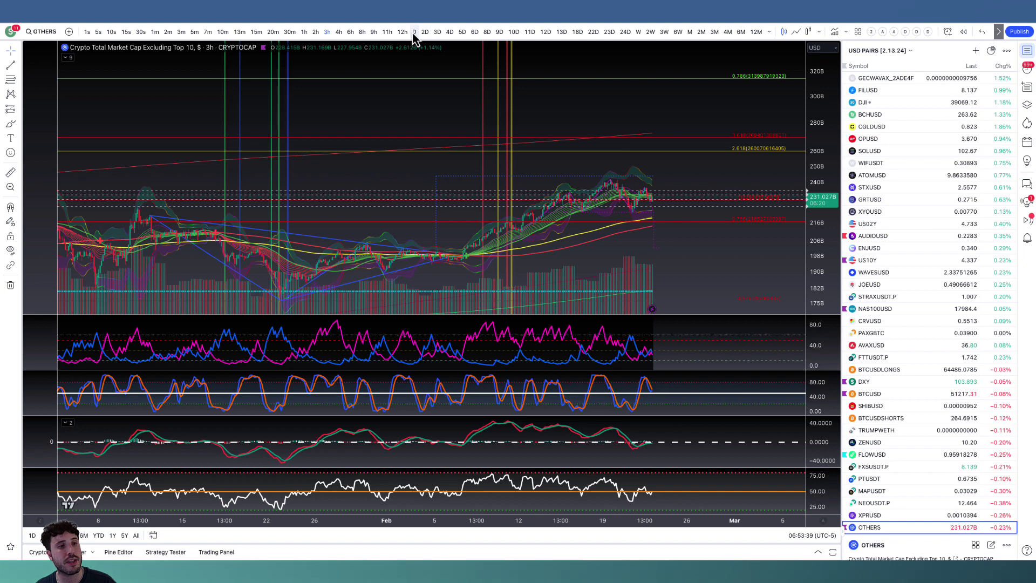
left_click(413, 33)
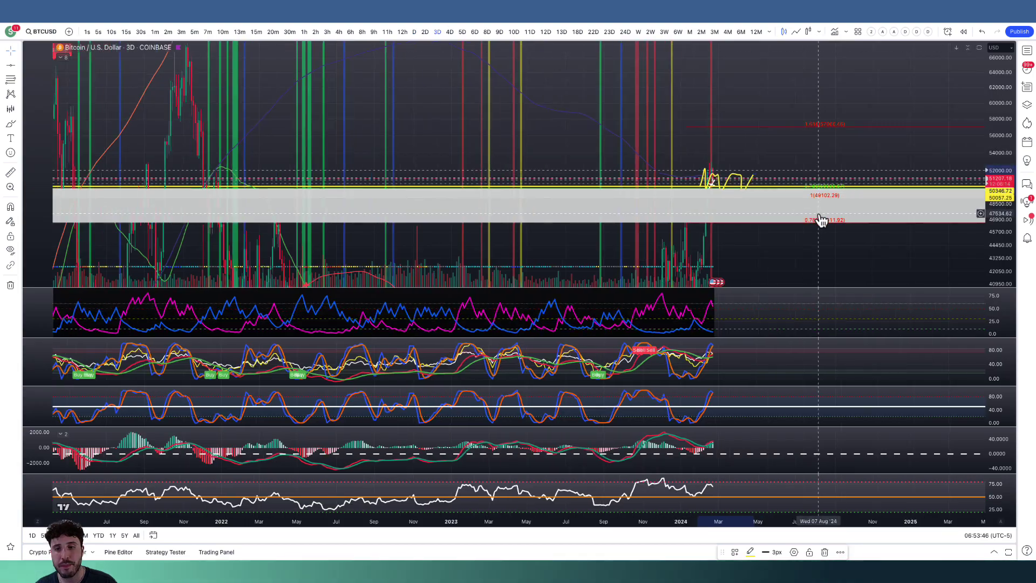
Open the hourly BTCUSD chart, stretch the price scale around the rectangle pattern and hide the manual drawings.
scroll(755, 220, "down", 3)
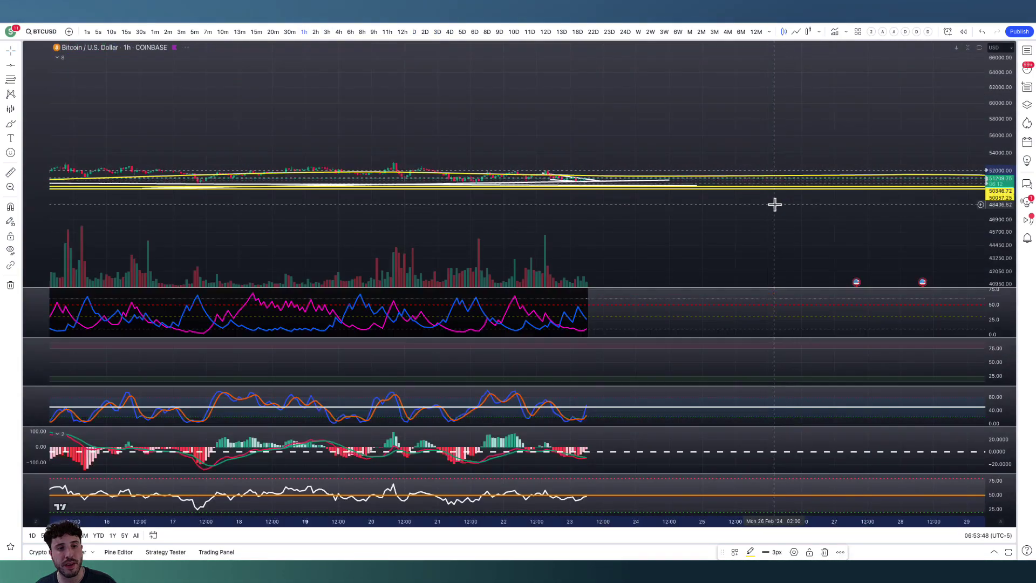
left_click_drag(990, 269, 890, 102)
scroll(851, 102, "down", 3)
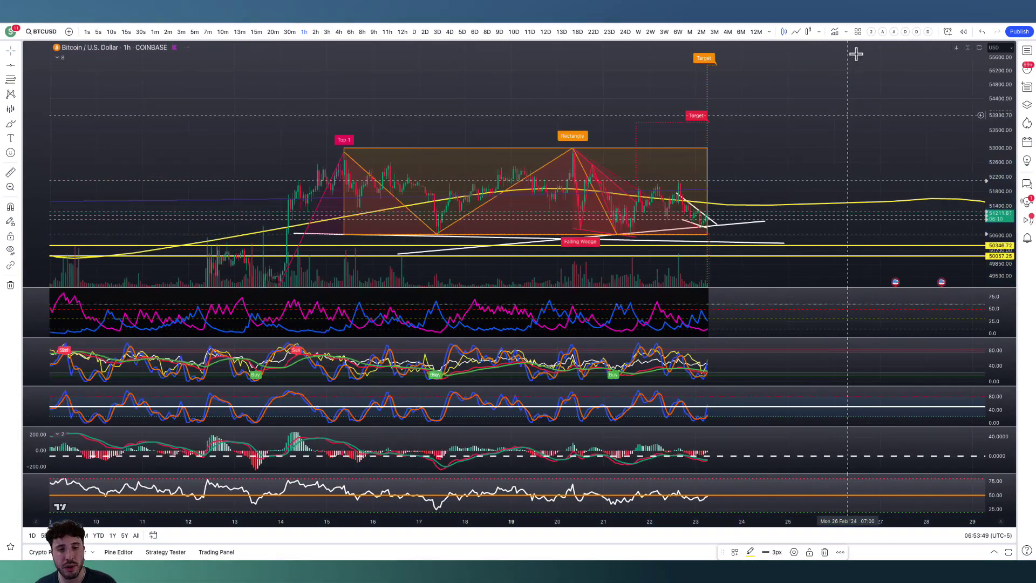
left_click(11, 250)
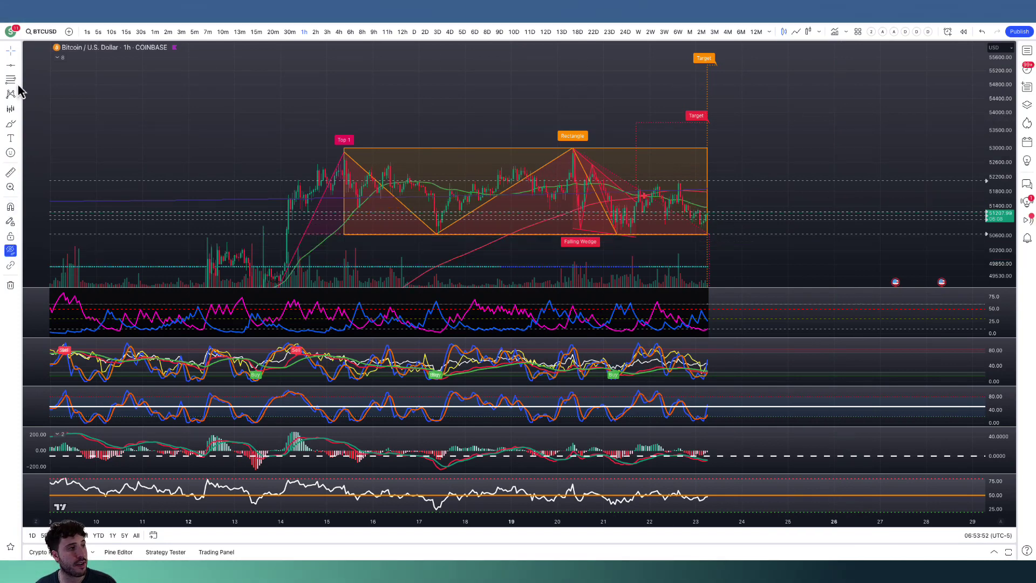
Remove the oscillator pane with the buy and sell labels and enlarge the price scale around the rectangle pattern.
left_click_drag(389, 86, 489, 96)
scroll(608, 153, "up", 2)
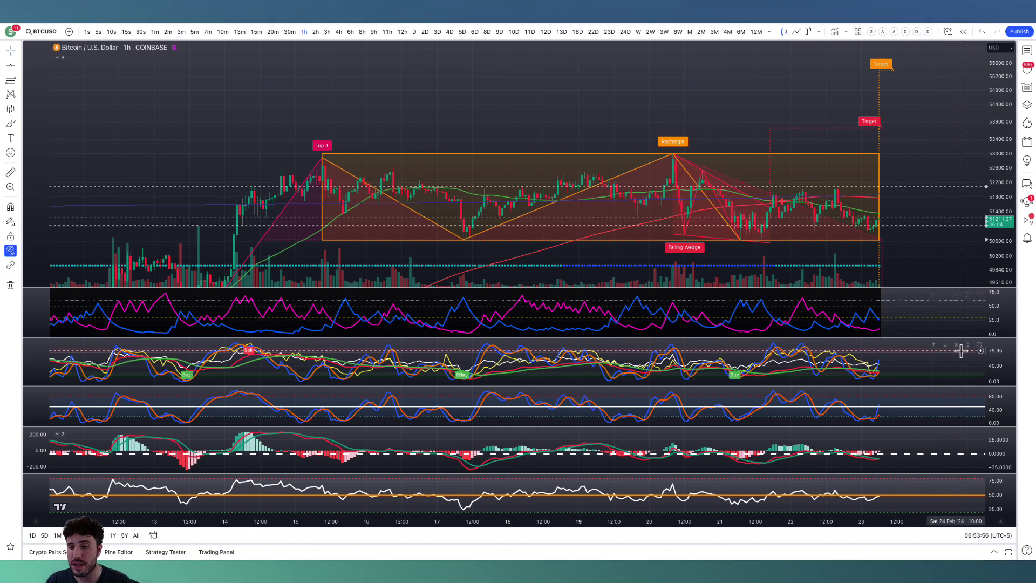
left_click(957, 344)
left_click_drag(1005, 258, 913, 58)
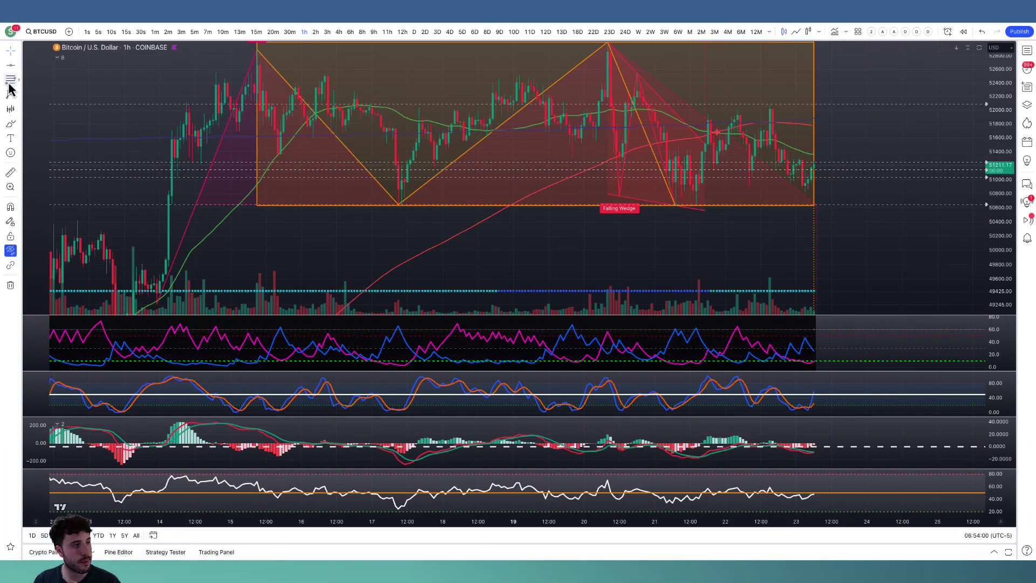
Draw a descending trend line from about 51,496 to 51,083 over Bitcoin's latest lower highs and show the hidden drawings again.
left_click(19, 65)
left_click(50, 76)
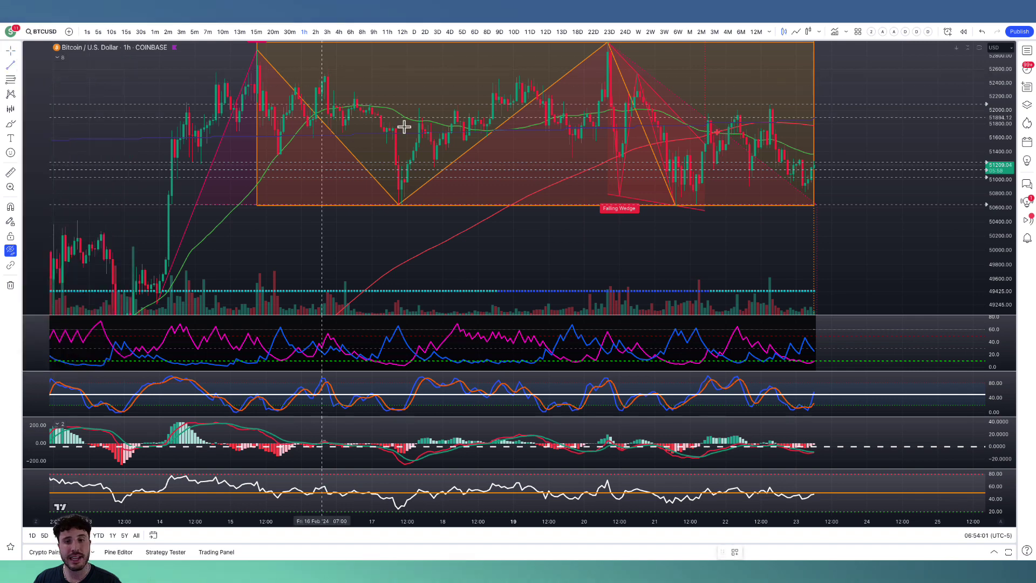
left_click(780, 145)
left_click(824, 171)
left_click(829, 173)
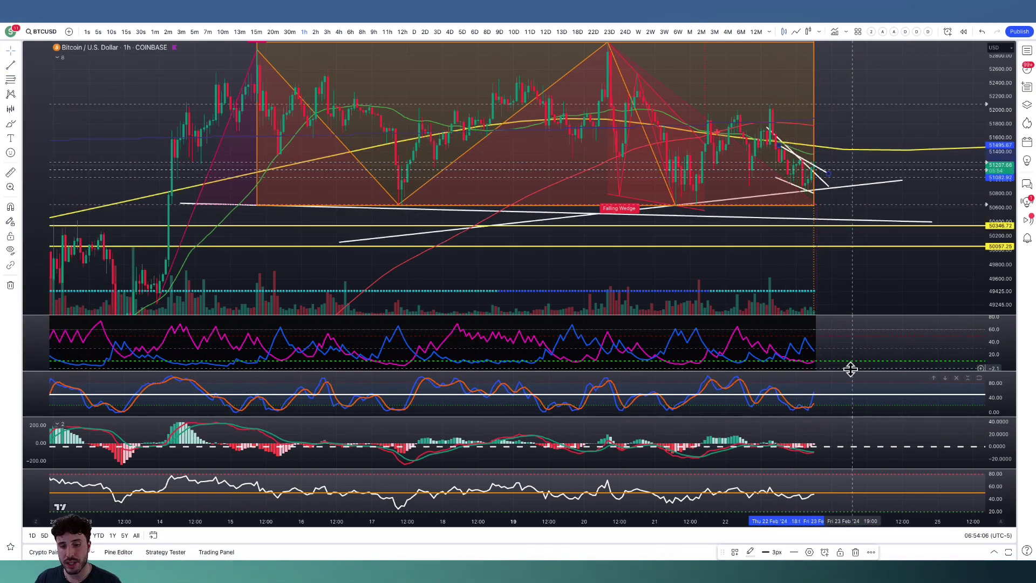
scroll(750, 364, "up", 2)
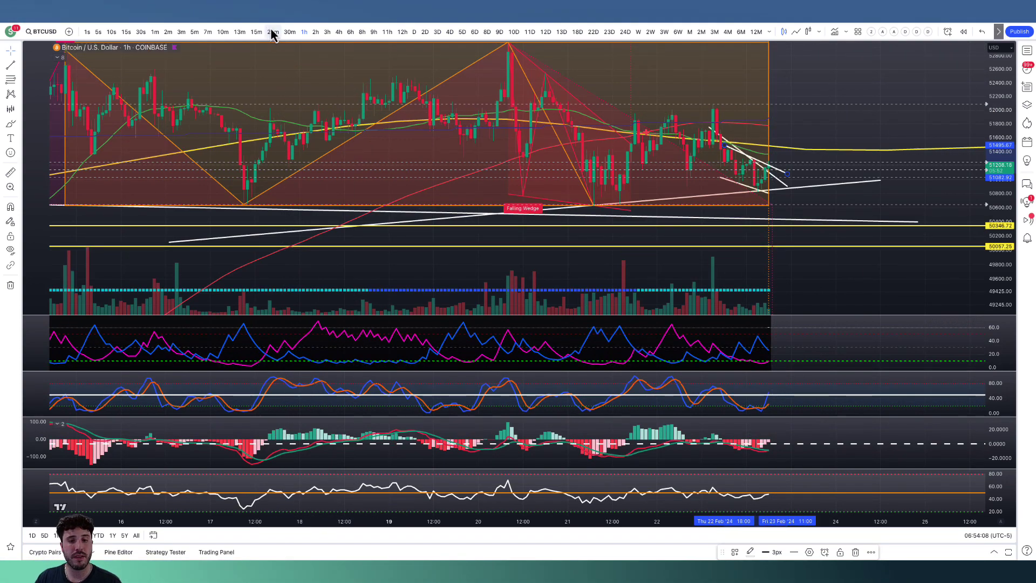
Switch the BTCUSD chart to the 30-minute interval and bring the whole rectangle pattern into view.
left_click(289, 32)
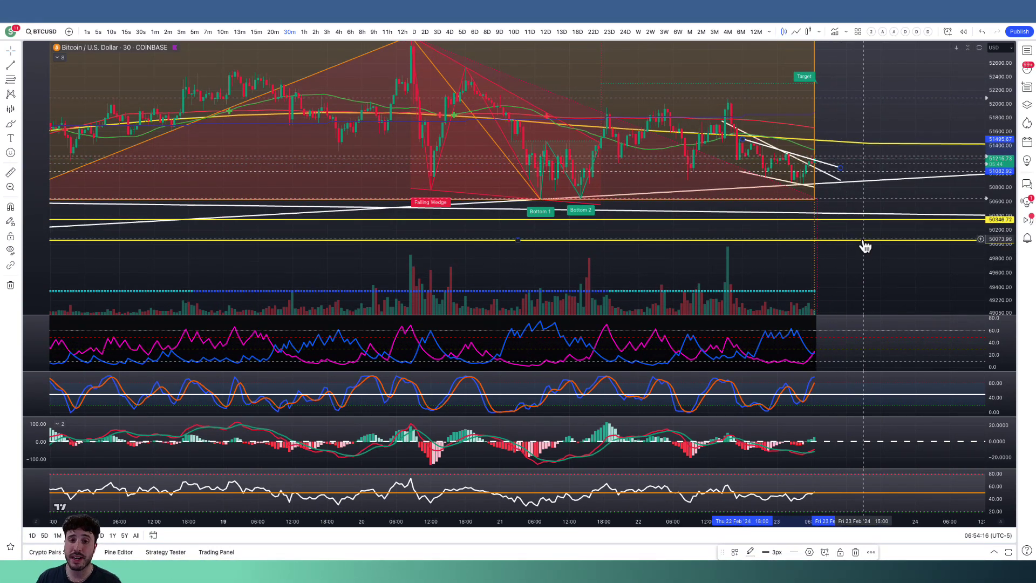
scroll(847, 213, "up", 1)
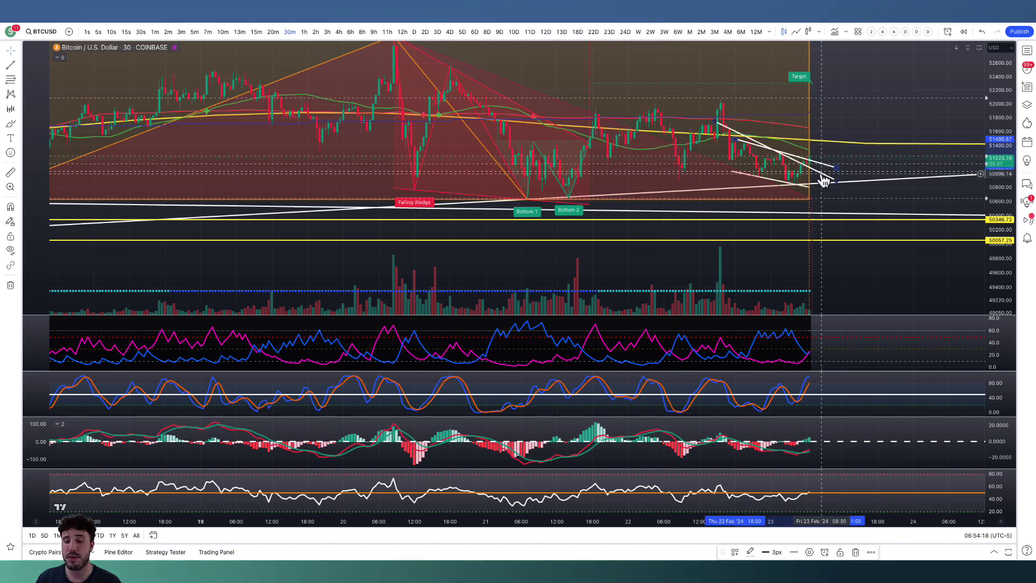
scroll(907, 138, "down", 1)
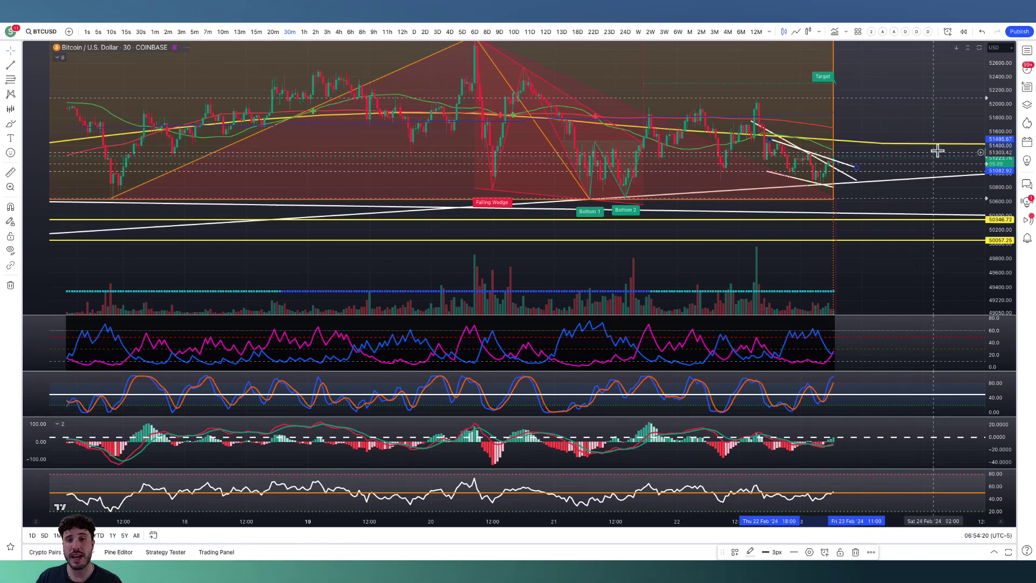
scroll(944, 216, "down", 1)
scroll(798, 254, "down", 1)
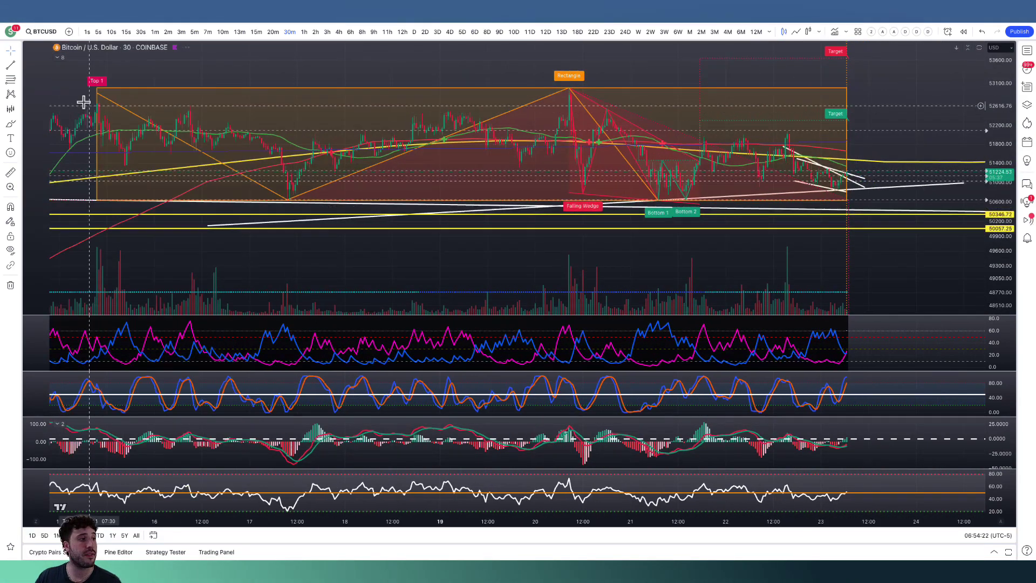
Draw a horizontal line across the upper part of Bitcoin's rectangle pattern at about 51,963.
left_click(17, 66)
left_click(54, 171)
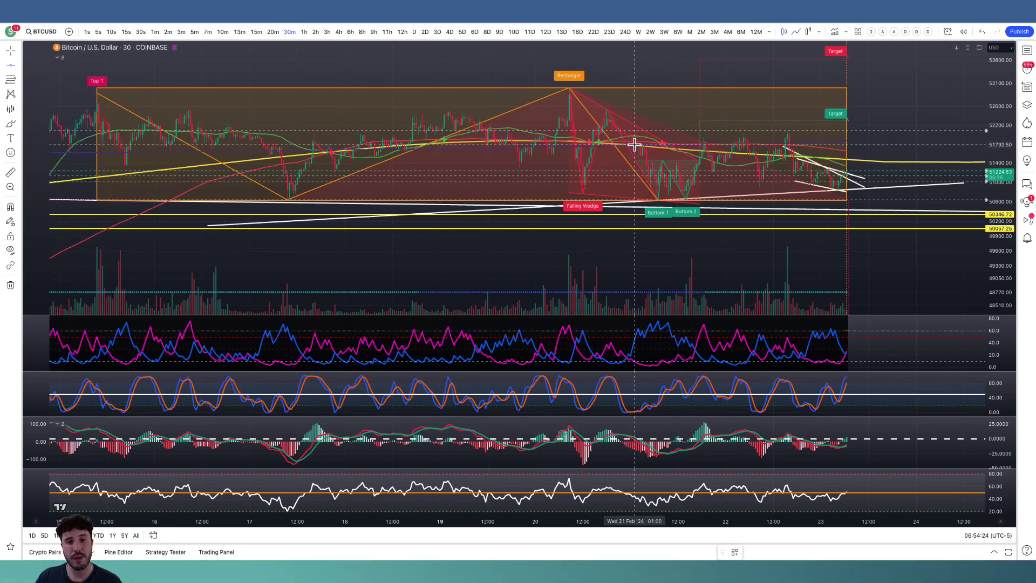
scroll(899, 277, "down", 4)
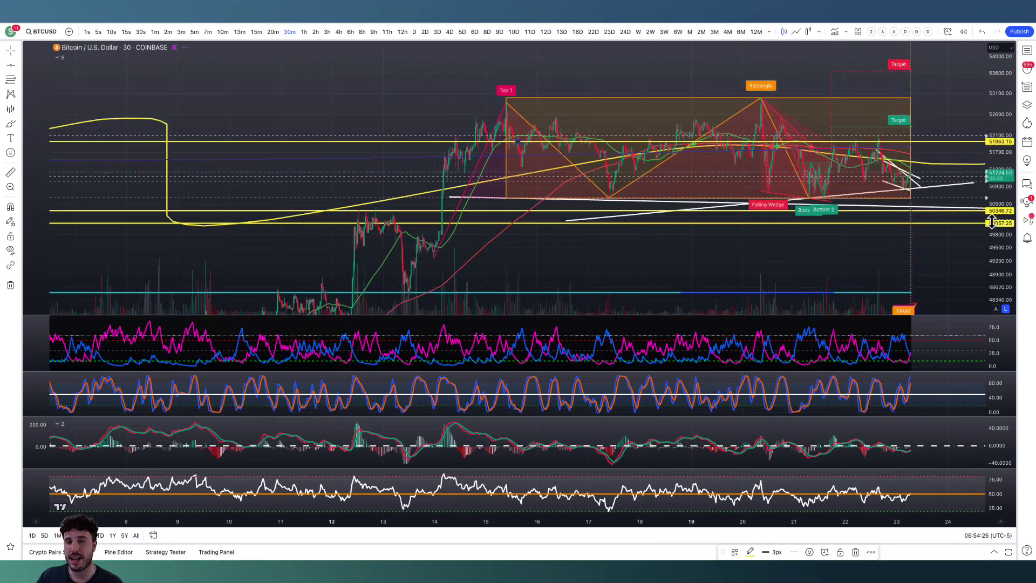
Brush a projected path from the current price to the rectangle's top, back to the 51,963 line and up to about 54,000, plus short marks above the rectangle.
left_click_drag(898, 277, 885, 283)
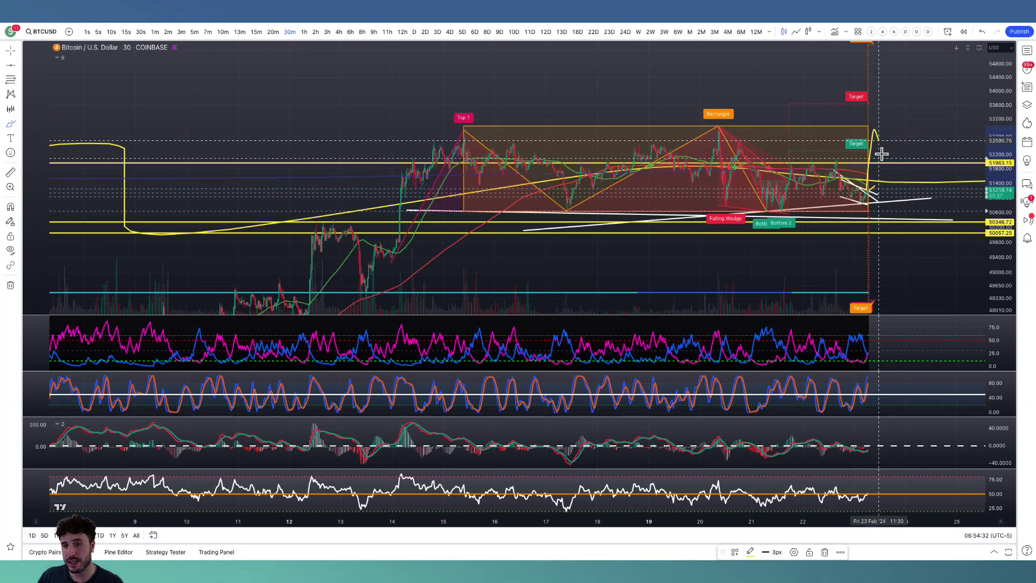
mouse_move(888, 153)
left_mouse_down()
mouse_move(912, 113)
mouse_move(912, 87)
left_mouse_up()
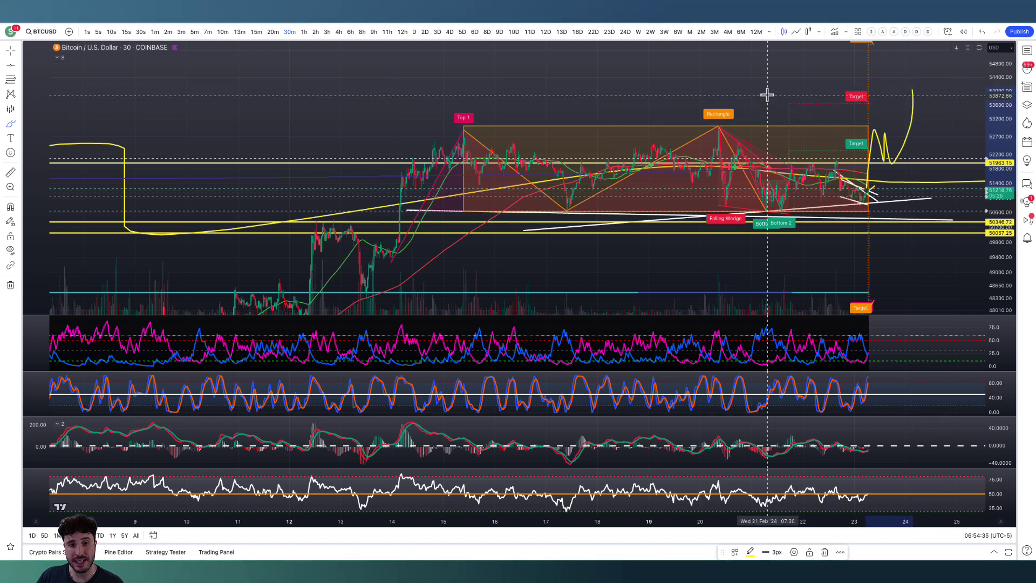
left_click_drag(764, 95, 742, 105)
left_click_drag(689, 103, 683, 111)
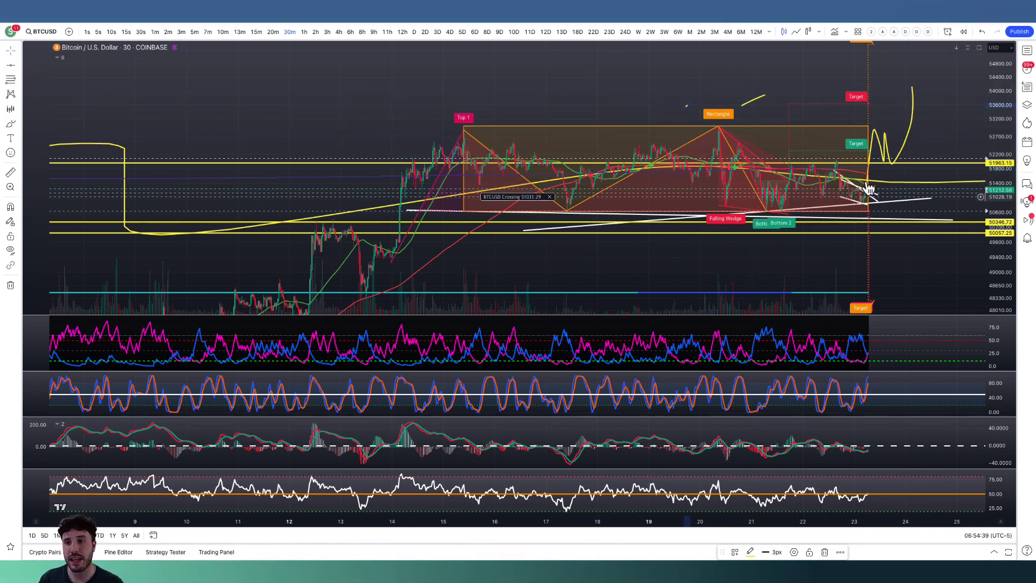
left_click_drag(1000, 134, 1000, 204)
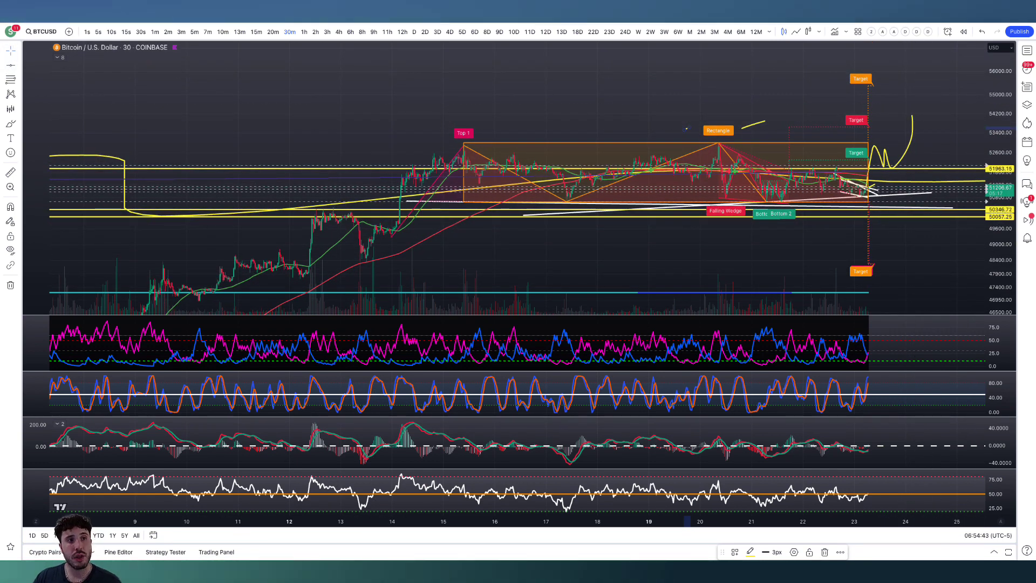
Open the 10-minute FILUSD chart, hide the watchlist and compress the price scale around the bullish pennant.
left_click(490, 24)
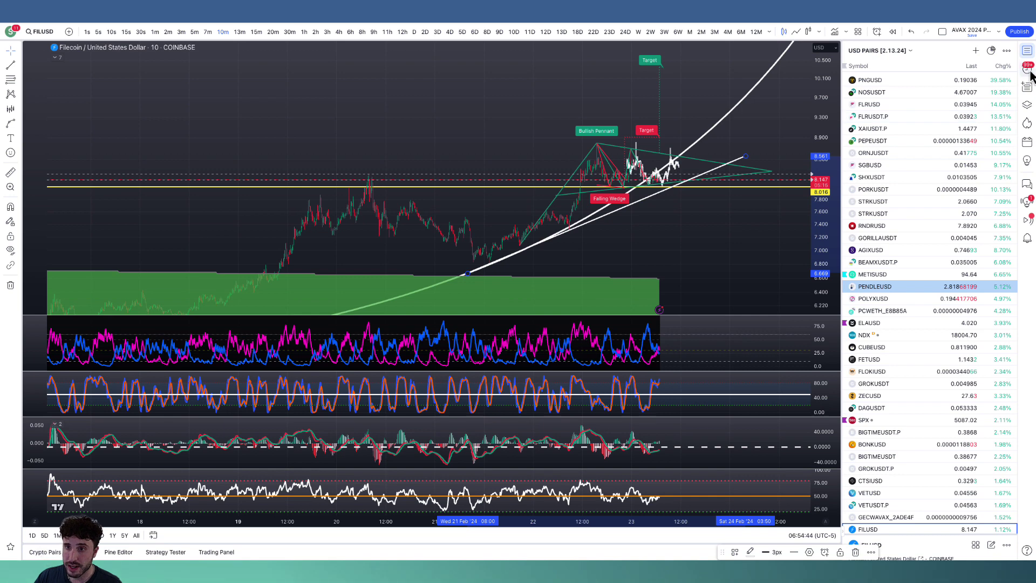
left_click(1027, 50)
left_click_drag(1000, 228, 995, 239)
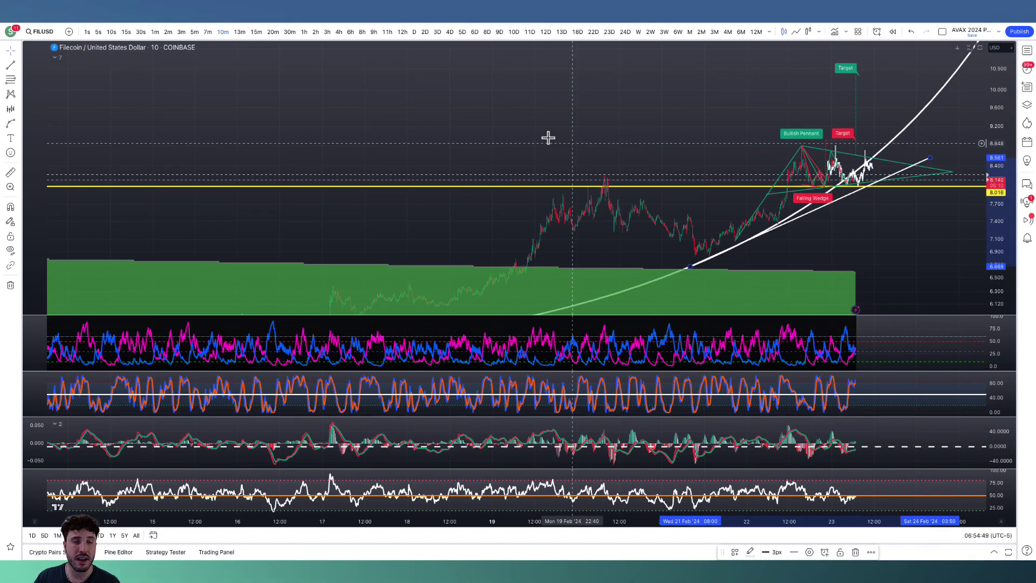
Check the market-updates channel in Discord, then return to TradingView and view the 15-minute FLRUSDT.P chart with its signal tables.
key("super+Tab")
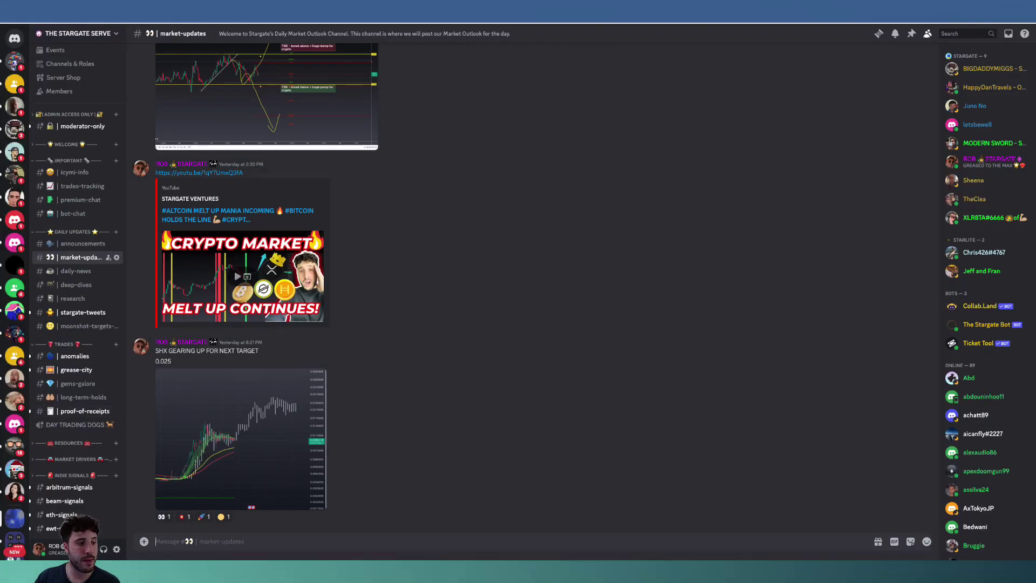
key("super+Tab")
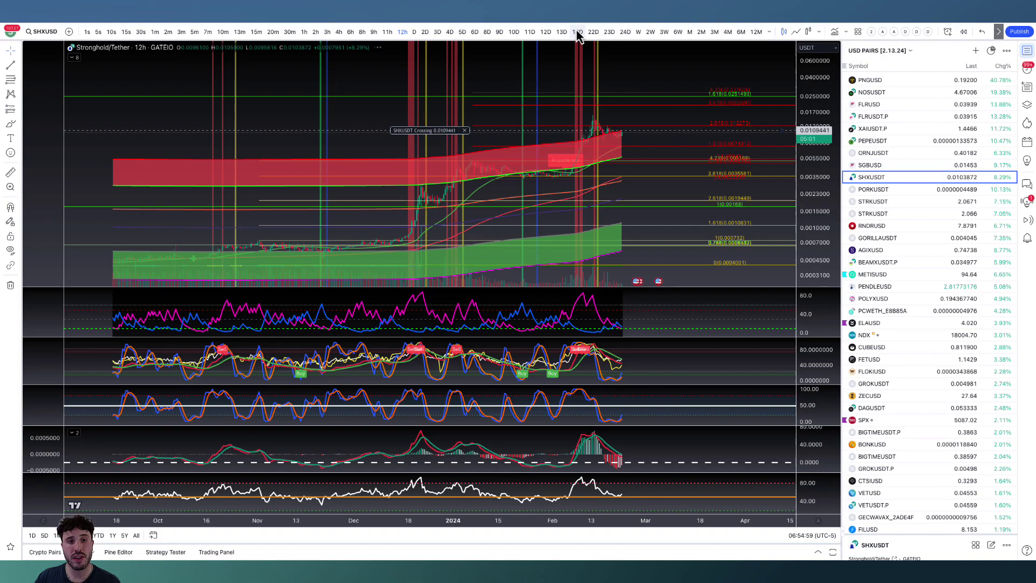
key("Up")
key("Up")
key("Up")
key("Up")
key("Up")
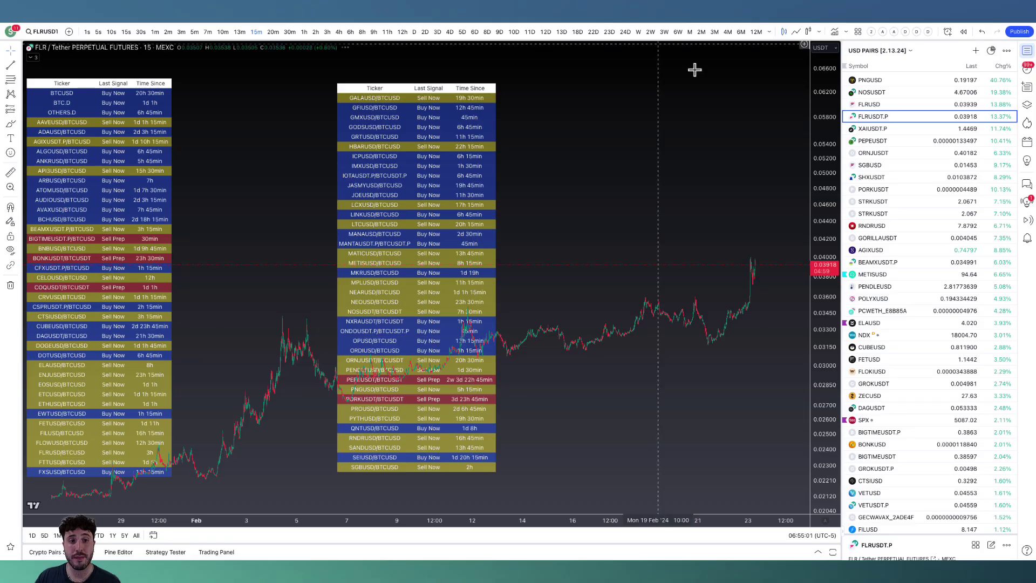
scroll(738, 226, "up", 3)
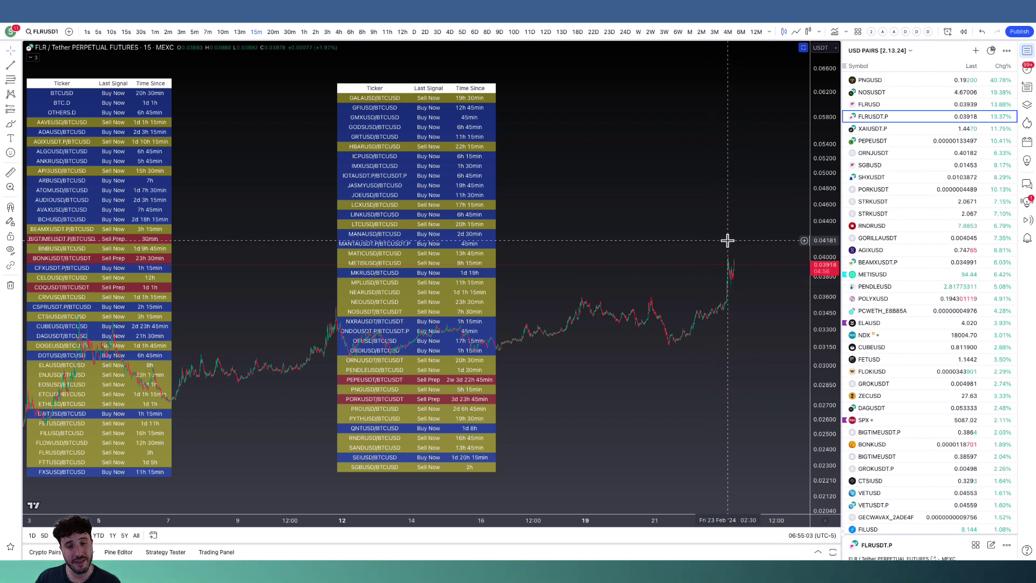
Return to the 12-hour SHXUSDT chart, stretch its price scale and hide the watchlist.
key("ctrl+Tab")
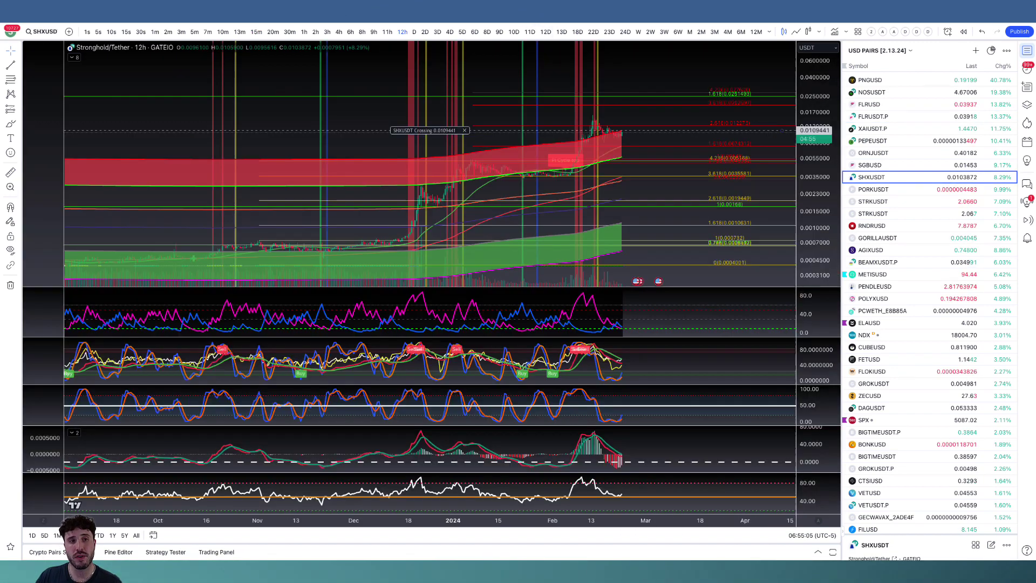
left_click_drag(826, 220, 788, 157)
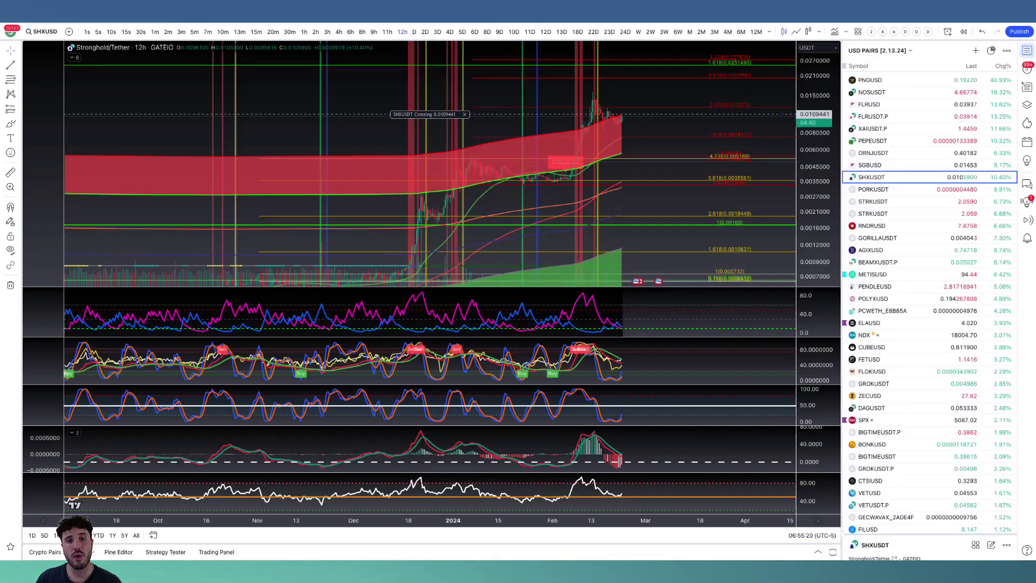
left_click(1027, 51)
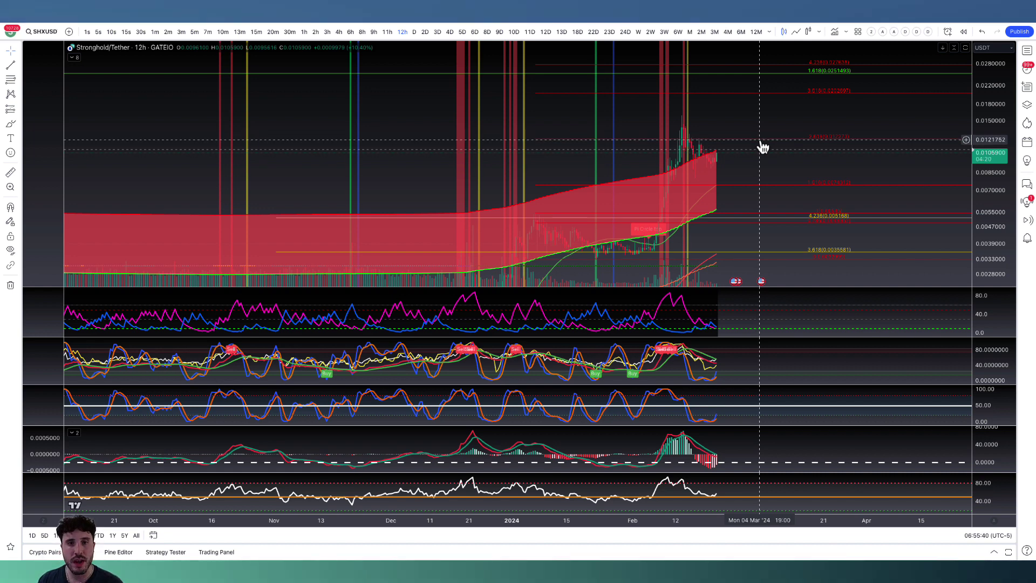
Circle the upper 1.618 Fibonacci level at 0.0251493 on the SHXUSDT chart with a yellow brush stroke.
scroll(949, 147, "down", 3)
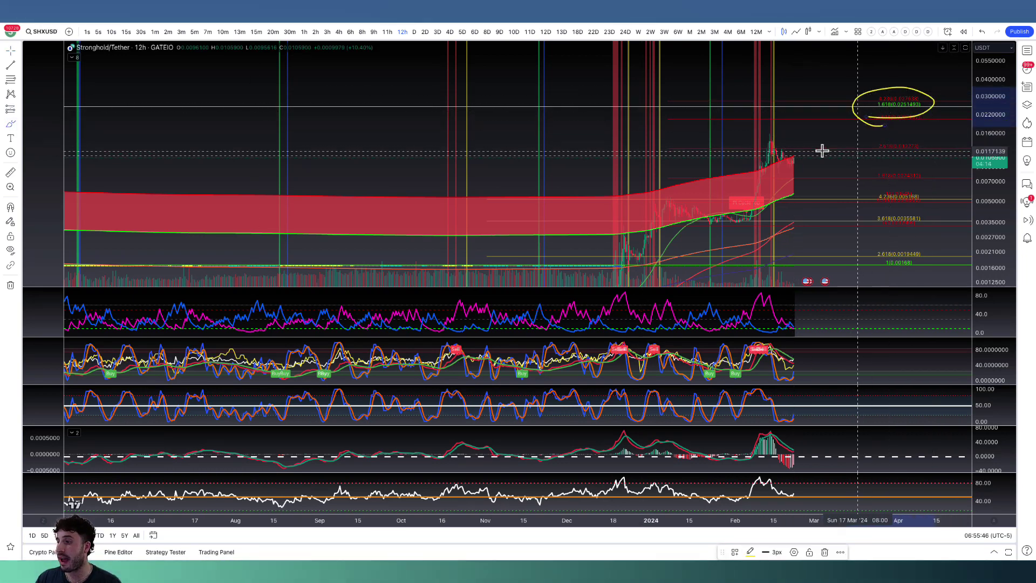
left_click_drag(896, 128, 886, 89)
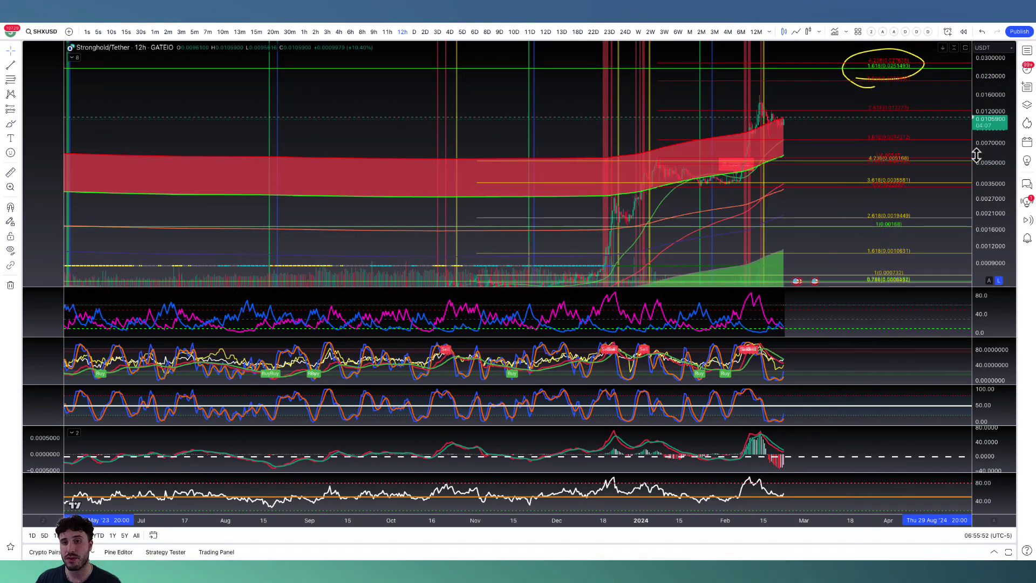
scroll(927, 213, "down", 3)
scroll(907, 227, "up", 3)
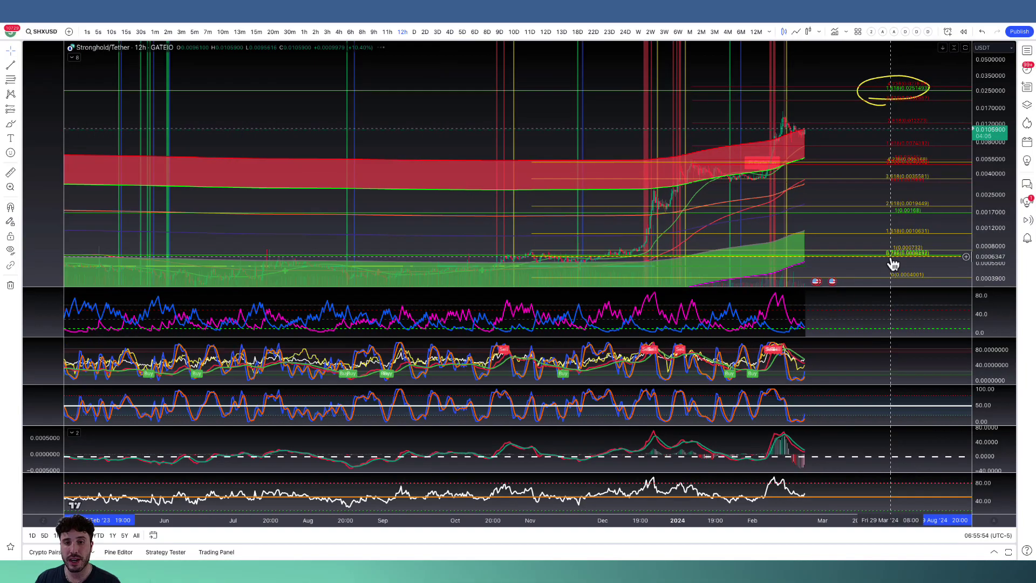
Maximize the price pane, hide the indicators and drawings, and copy the bars from 10 December 2023 to 11 January 2024 as a bars pattern.
double_click(832, 240)
scroll(754, 347, "up", 4)
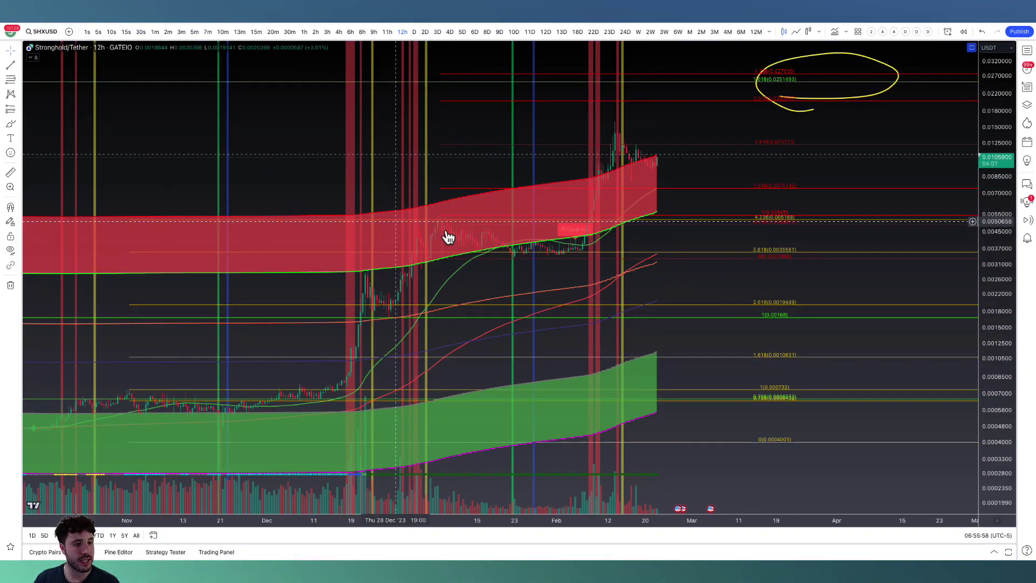
left_click(10, 250)
left_click(309, 259)
left_click(460, 240)
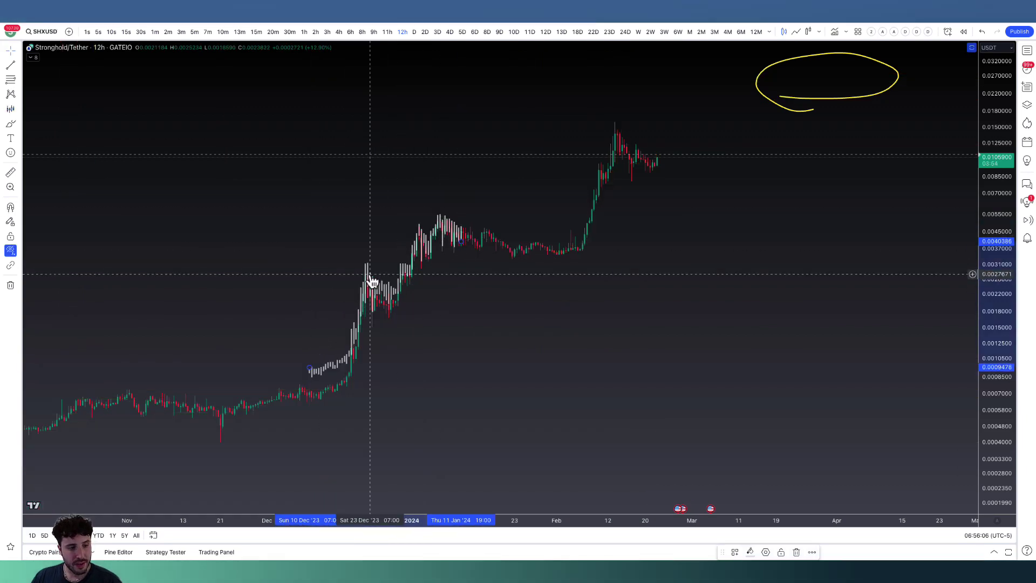
Move the bars pattern over the latest rally so it projects to about 0.0203 on 10 March 2024.
left_click_drag(393, 304, 743, 107)
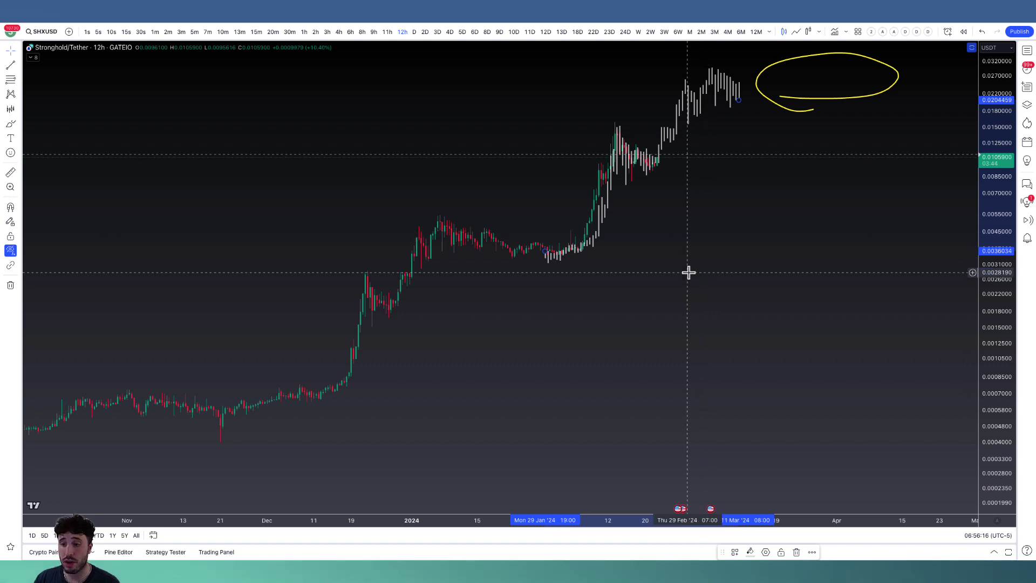
left_click_drag(598, 238, 597, 239)
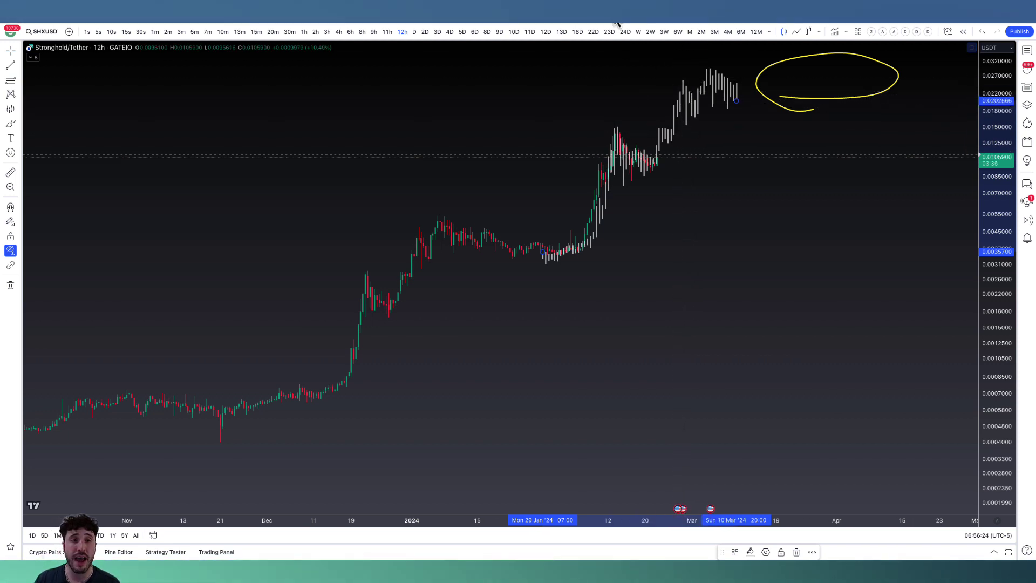
Open the XRPUSD chart and switch it to the three-day interval.
key("ctrl+Tab")
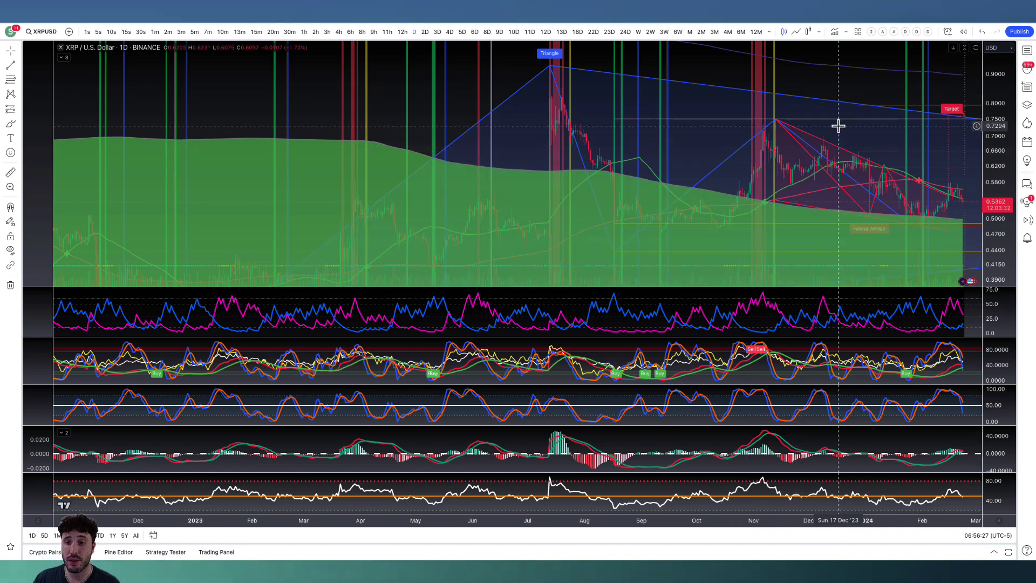
left_click_drag(836, 124, 626, 126)
left_click(437, 32)
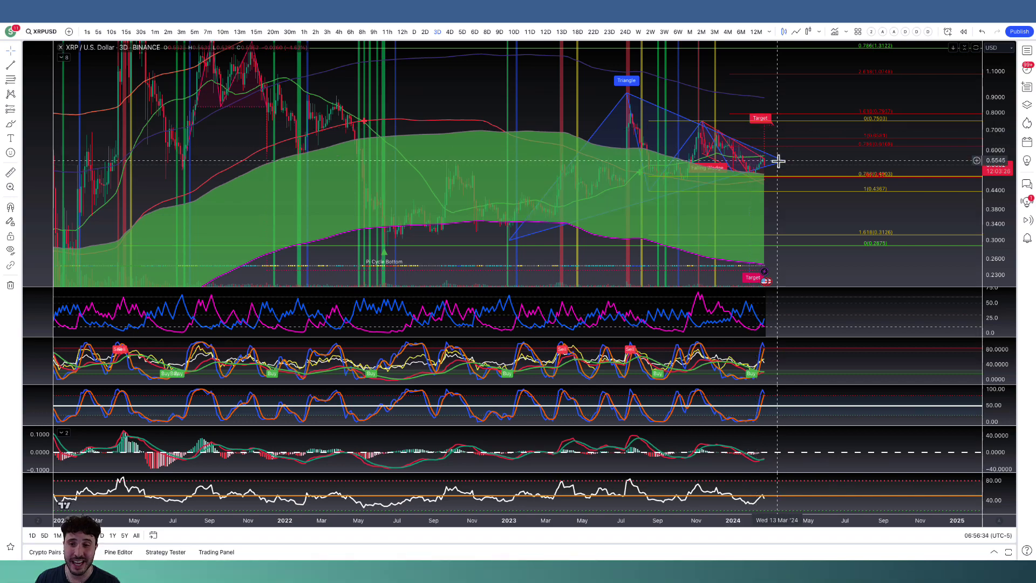
Examine XRP's triangle and falling wedge against the Fibonacci levels and pattern targets on the three-day chart.
scroll(824, 196, "up", 2)
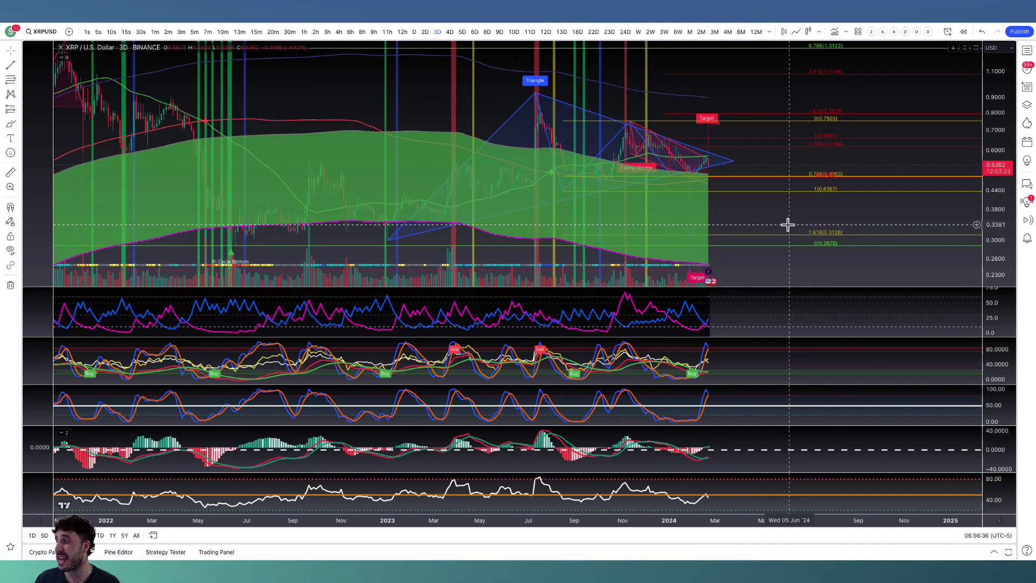
scroll(847, 241, "up", 3)
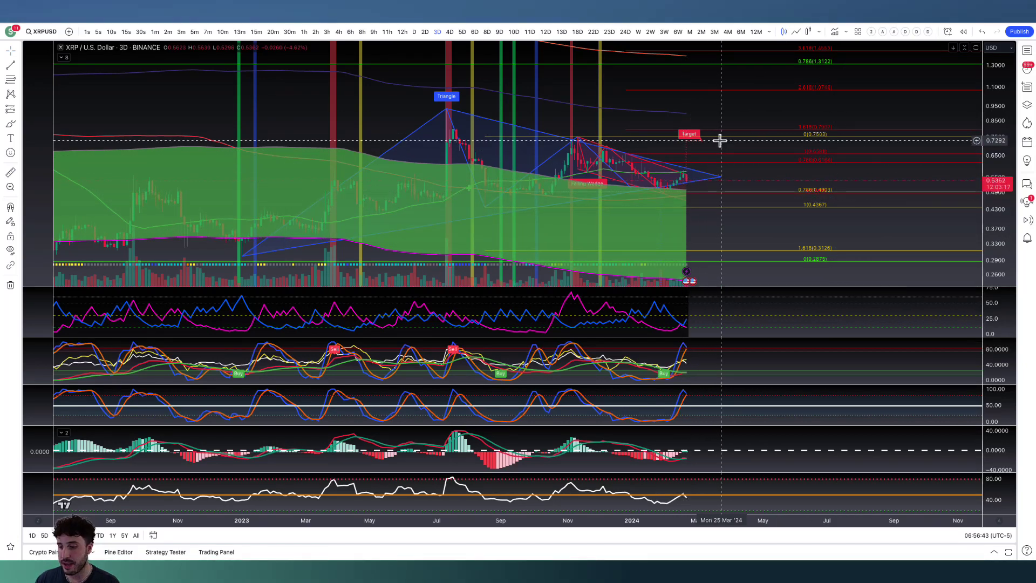
left_click_drag(797, 98, 787, 132)
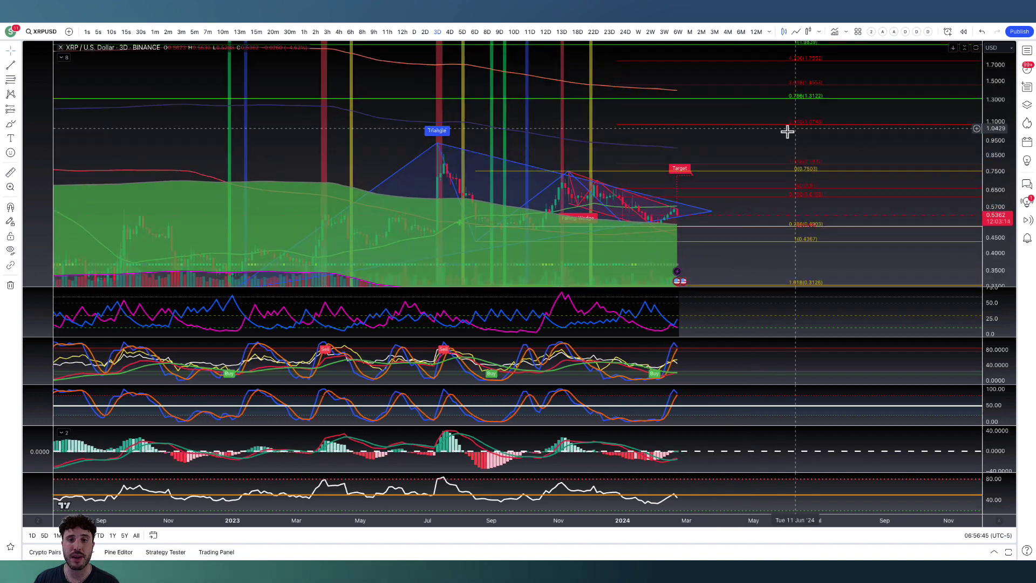
scroll(871, 212, "down", 2)
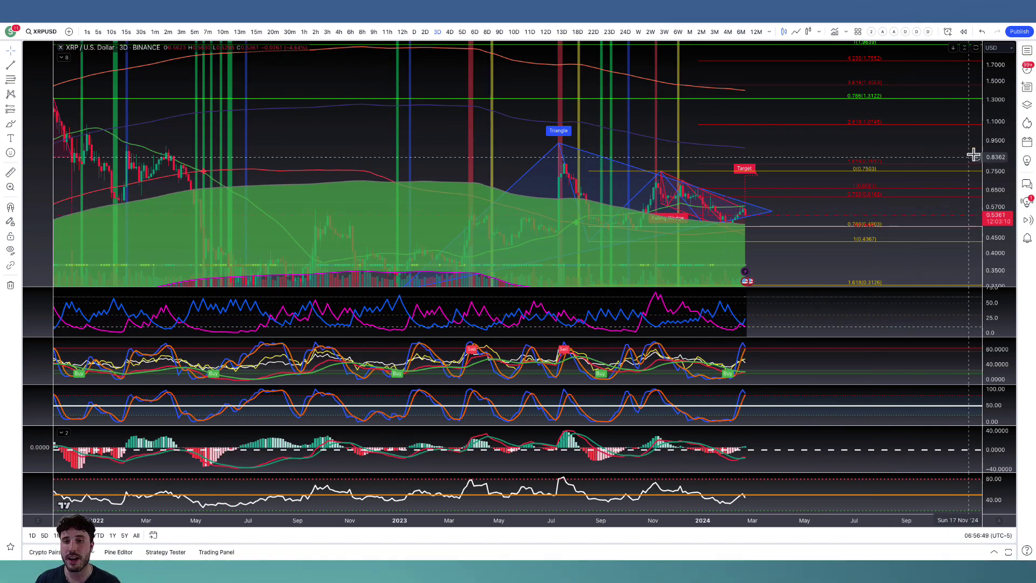
left_click_drag(994, 151, 995, 247)
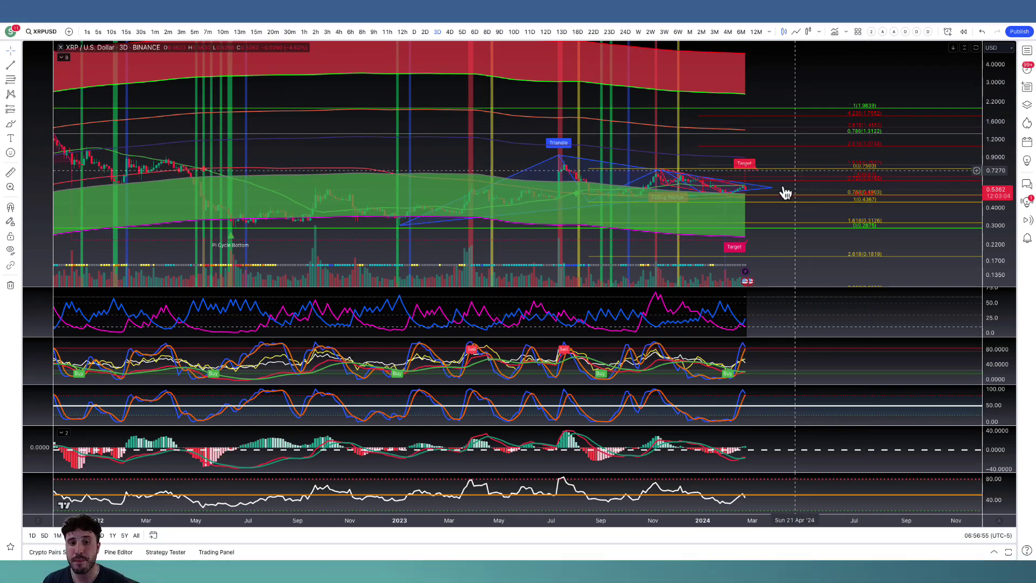
left_click_drag(993, 257, 705, 231)
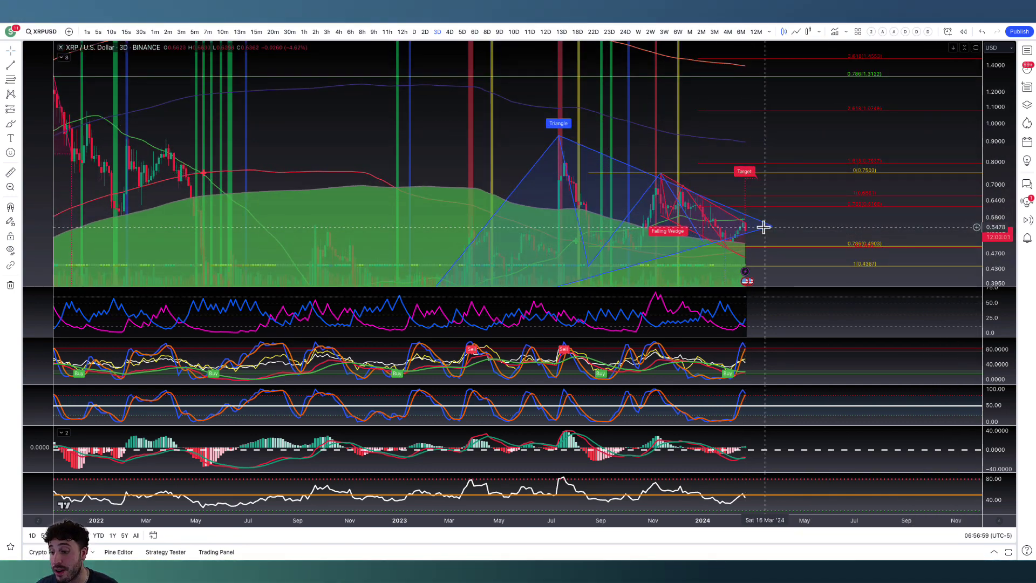
scroll(760, 225, "down", 3)
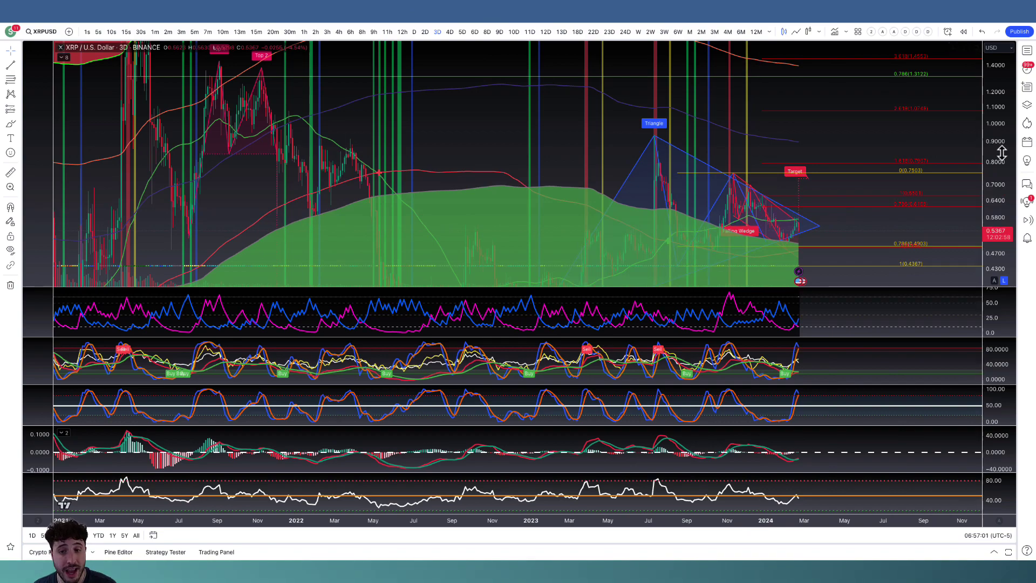
Remove the oscillator pane with the Buy and Sell labels from the XRP chart and view the price history back to the earlier Pi Cycle tops.
scroll(948, 227, "down", 6)
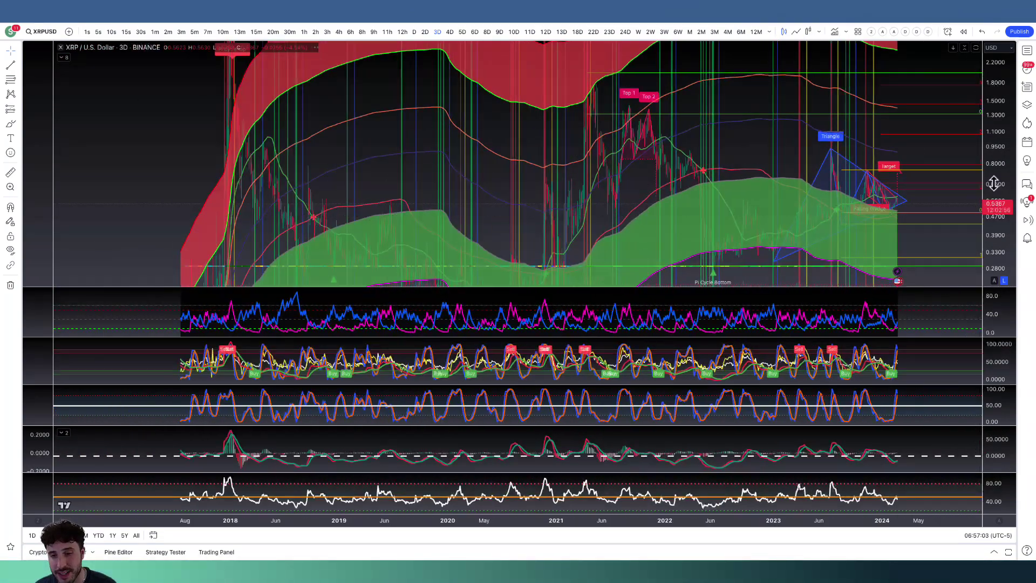
left_click_drag(994, 183, 994, 241)
scroll(936, 273, "down", 3)
left_click_drag(937, 273, 885, 273)
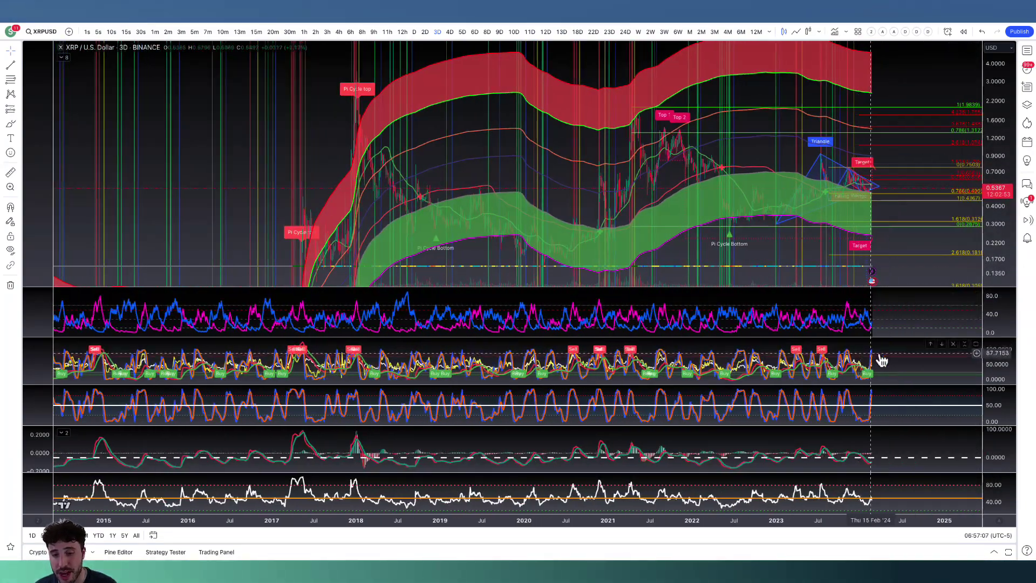
left_click(953, 345)
scroll(917, 286, "up", 2)
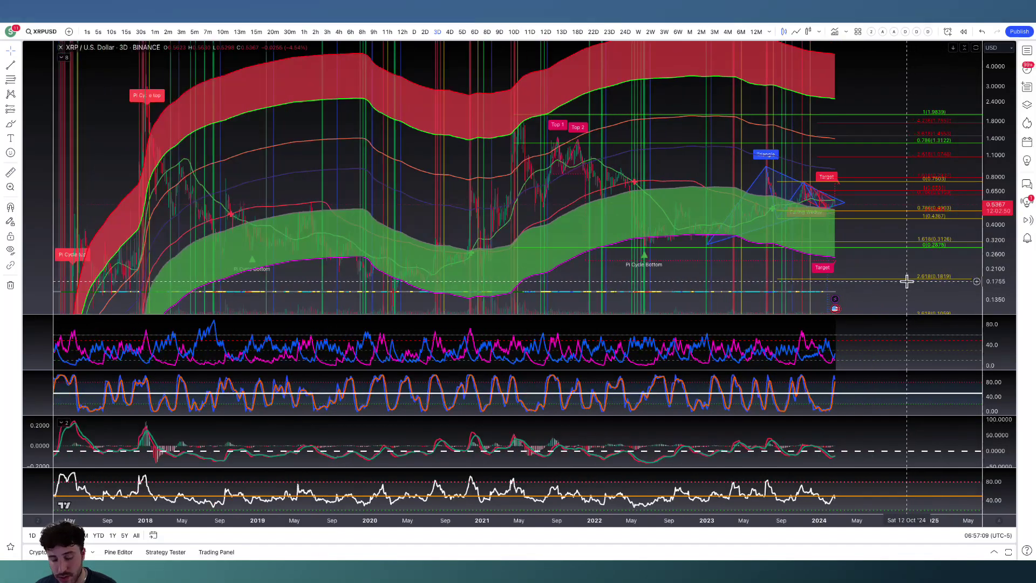
scroll(883, 253, "up", 5)
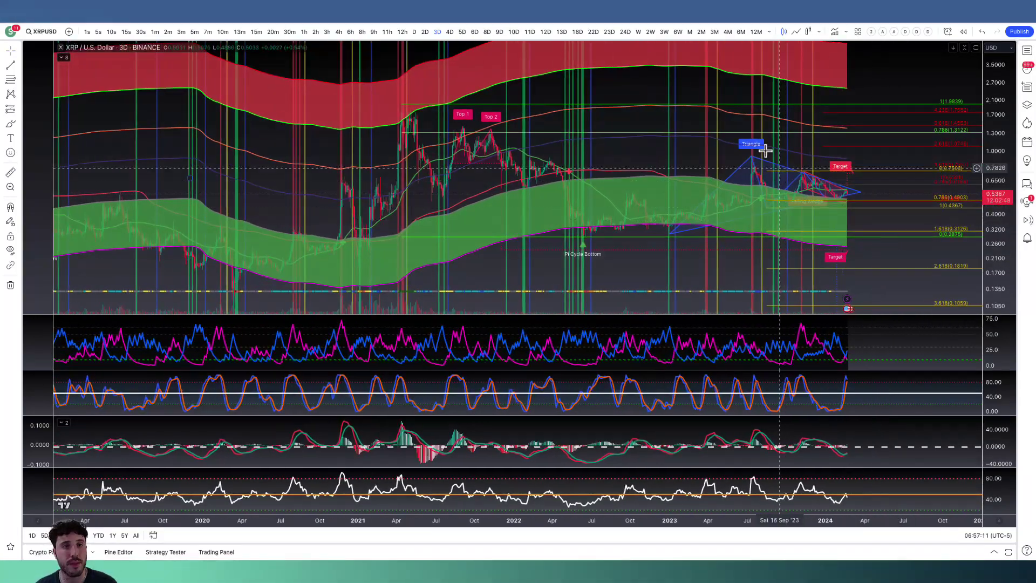
Switch between Discord's market-updates channel and the ten-minute FILUSD chart in TradingView, ending on the channel's SHX target post.
key("alt+Tab")
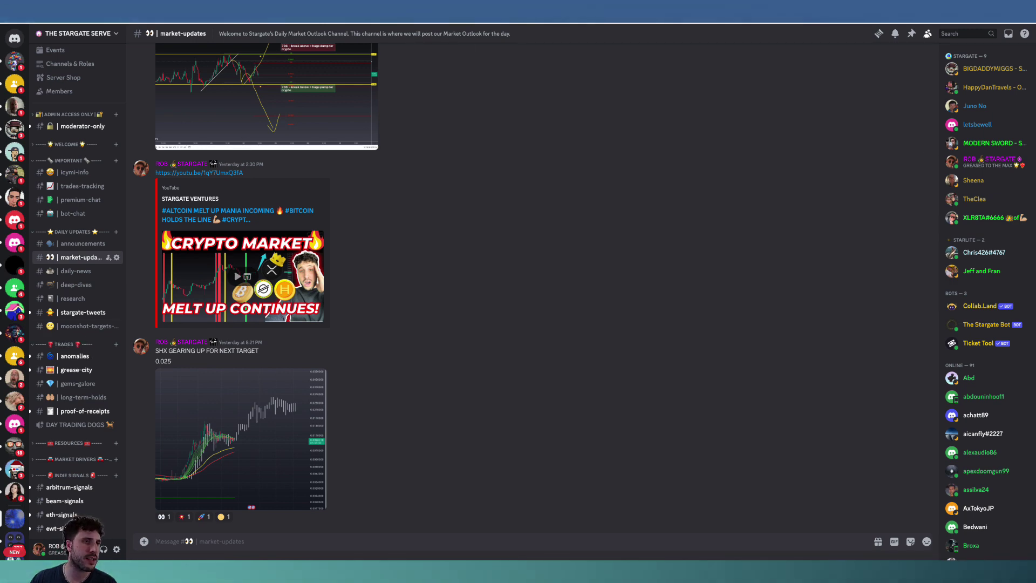
key("super+Tab")
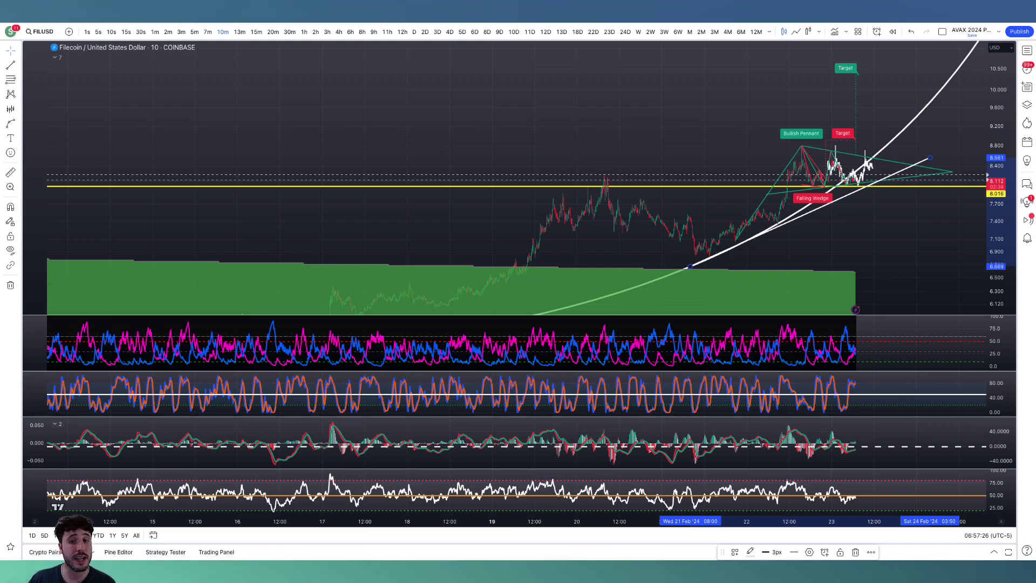
key("super+Tab")
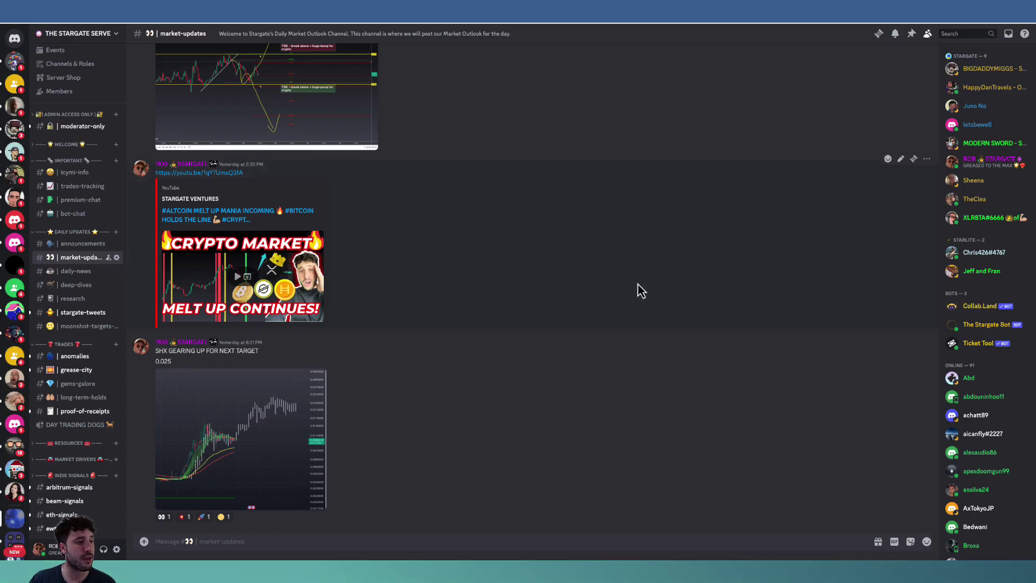